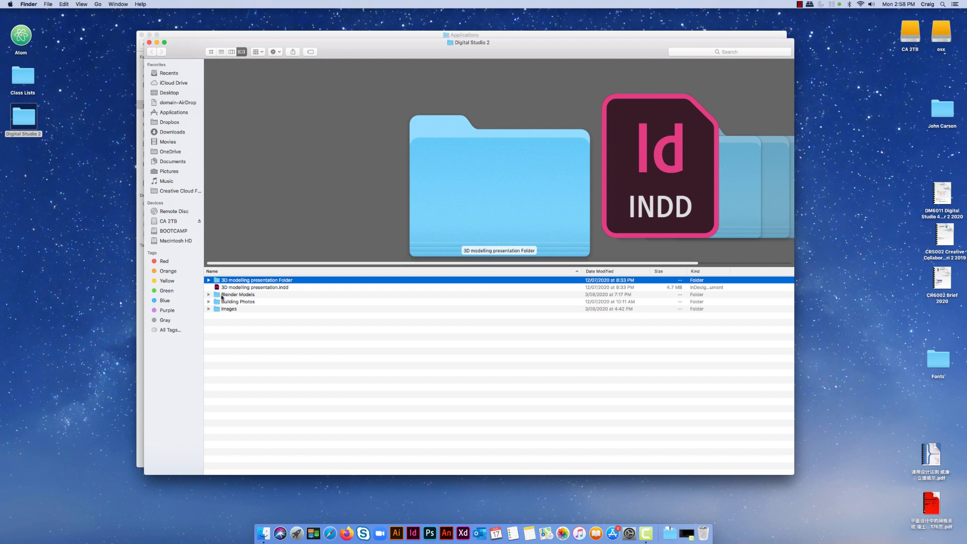
# - Open the file brick building.blend from the Blender Models folder in Blender
pyautogui.click(218, 295)
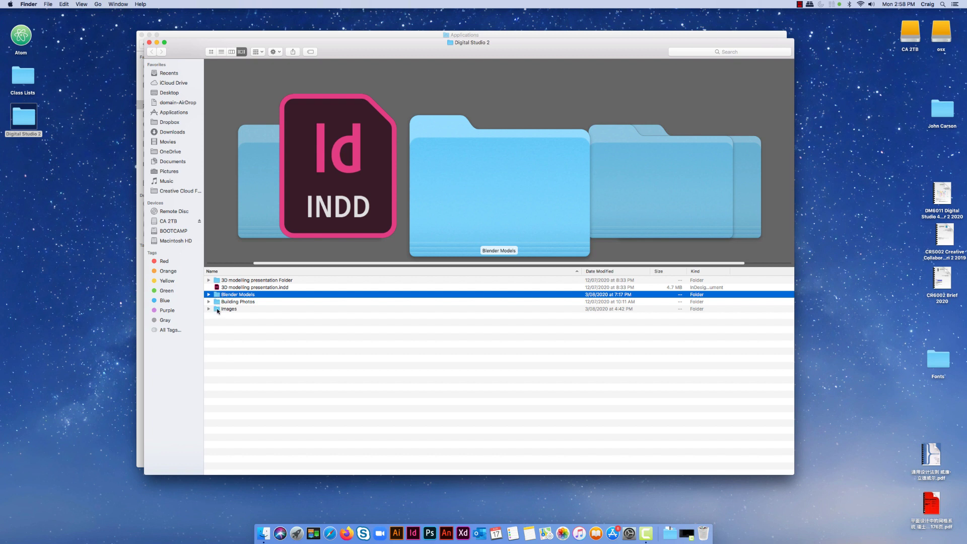
pyautogui.click(217, 309)
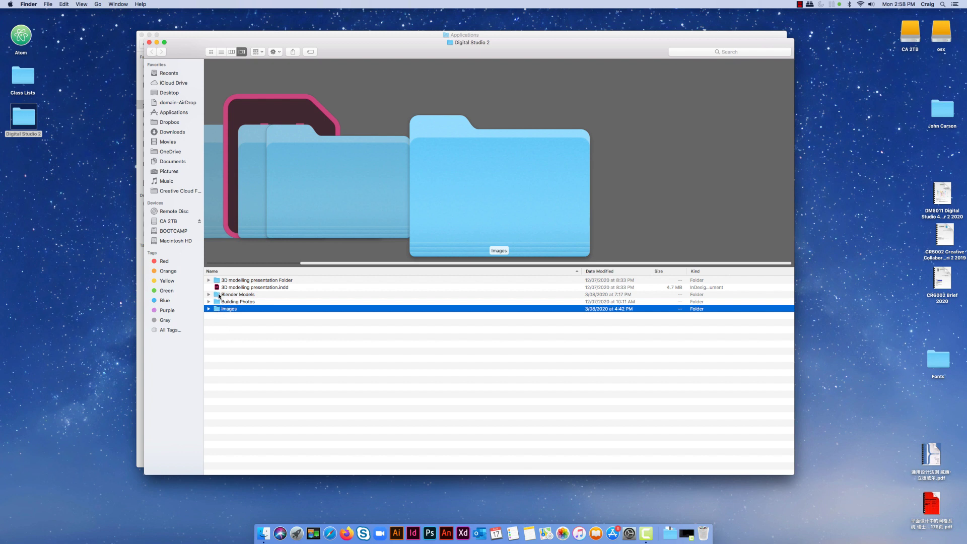
pyautogui.doubleClick(219, 296)
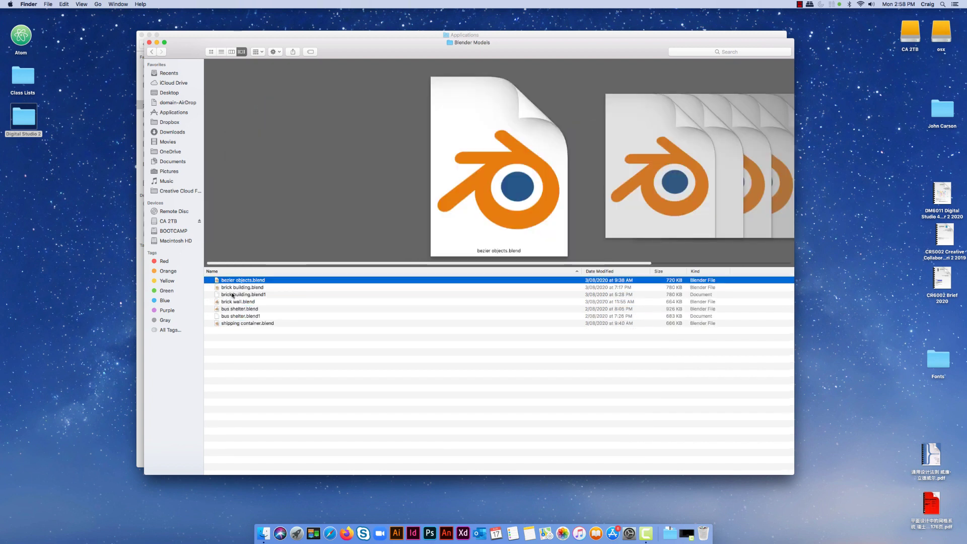
pyautogui.click(217, 287)
pyautogui.doubleClick(218, 288)
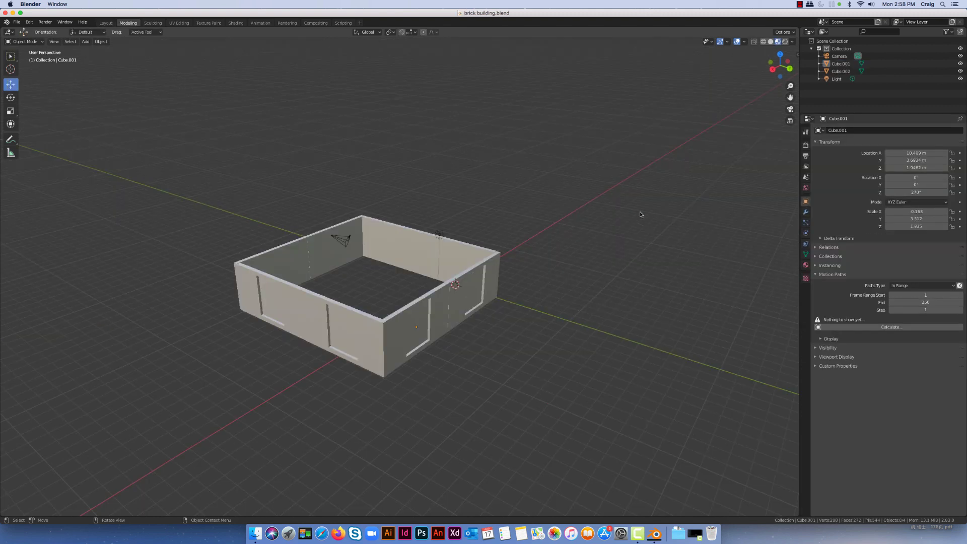
# - Examine the building's textured walls from several angles and the brick texture material's settings
pyautogui.moveTo(592, 276); pyautogui.dragTo(580, 270, button='middle')
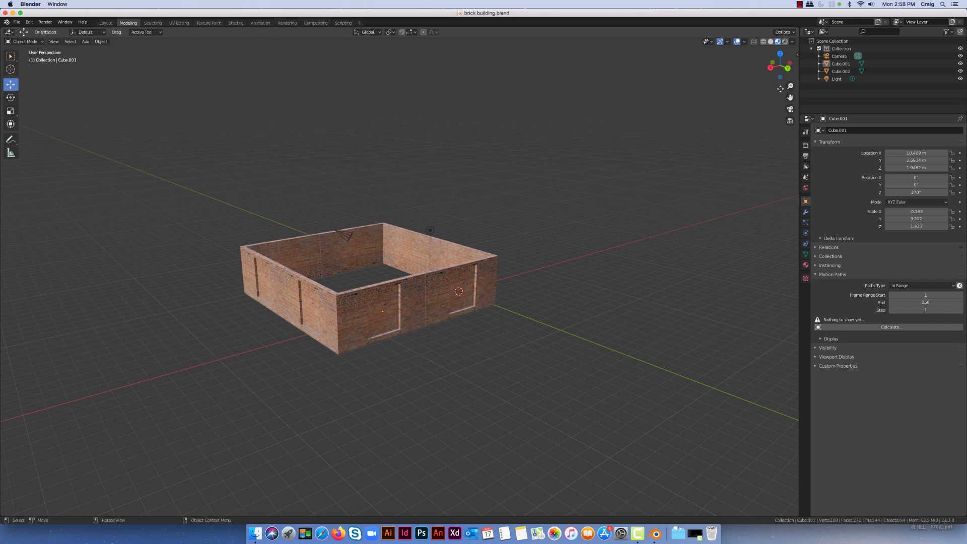
pyautogui.moveTo(436, 334); pyautogui.dragTo(475, 313, button='middle')
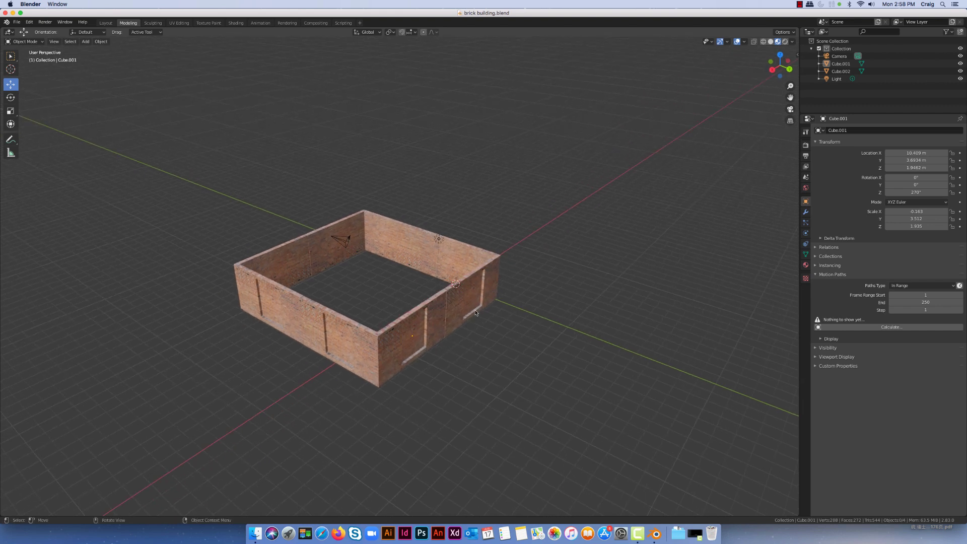
pyautogui.click(807, 263)
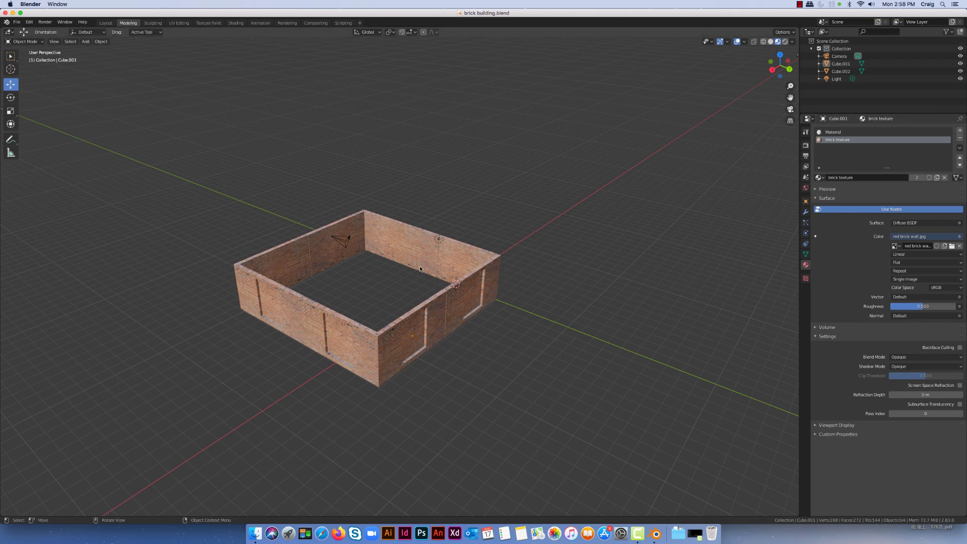
pyautogui.moveTo(478, 313); pyautogui.dragTo(462, 301, button='middle')
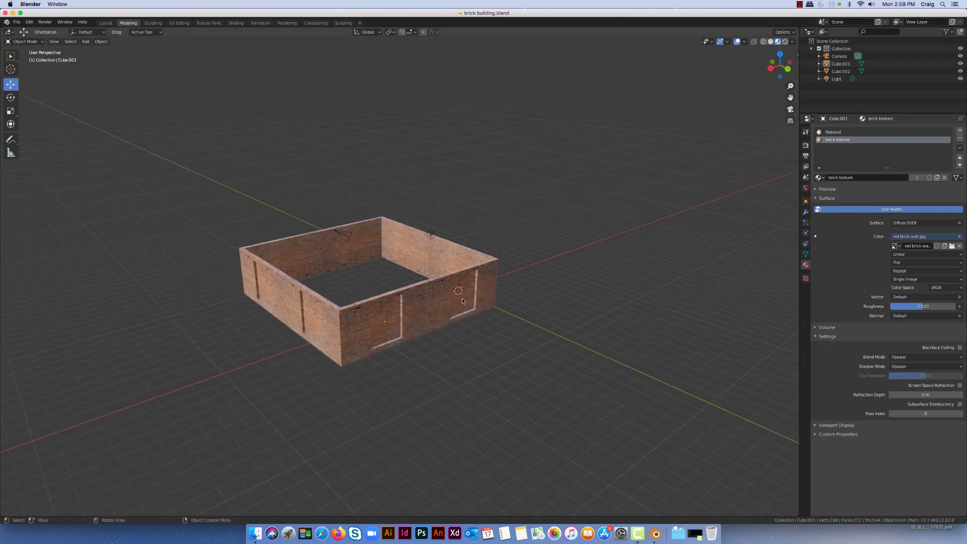
pyautogui.moveTo(437, 336); pyautogui.dragTo(422, 322, button='middle')
pyautogui.scroll(-3, 422, 322)
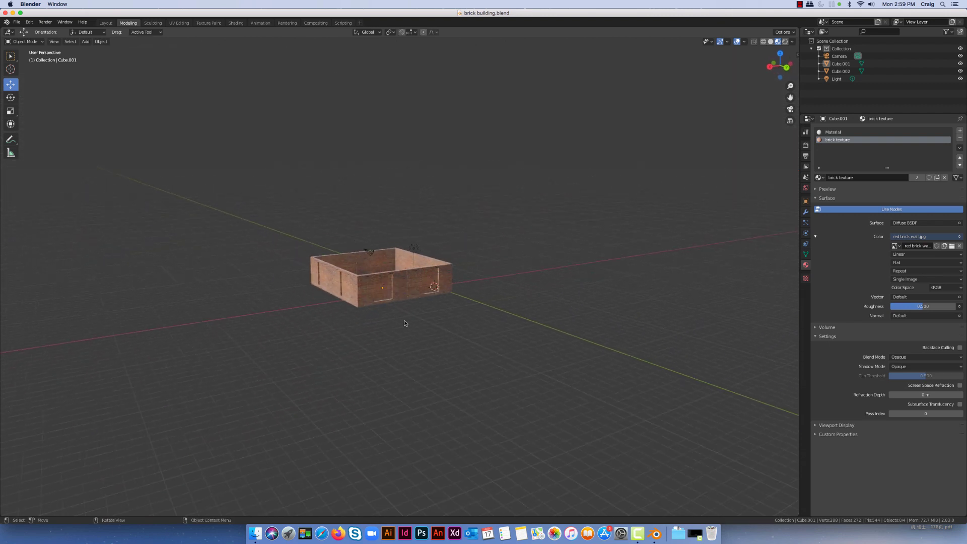
pyautogui.scroll(5, 399, 311)
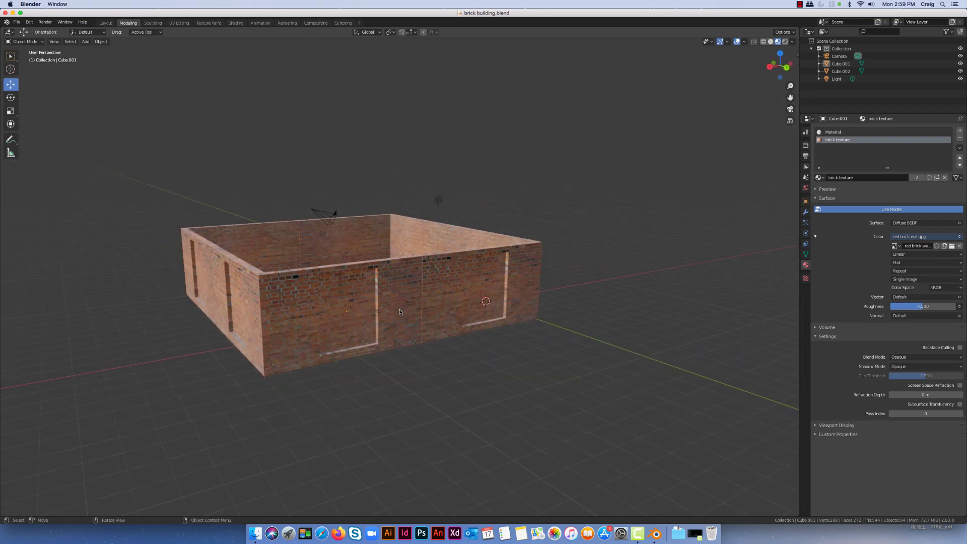
pyautogui.moveTo(413, 323); pyautogui.dragTo(434, 336, button='middle')
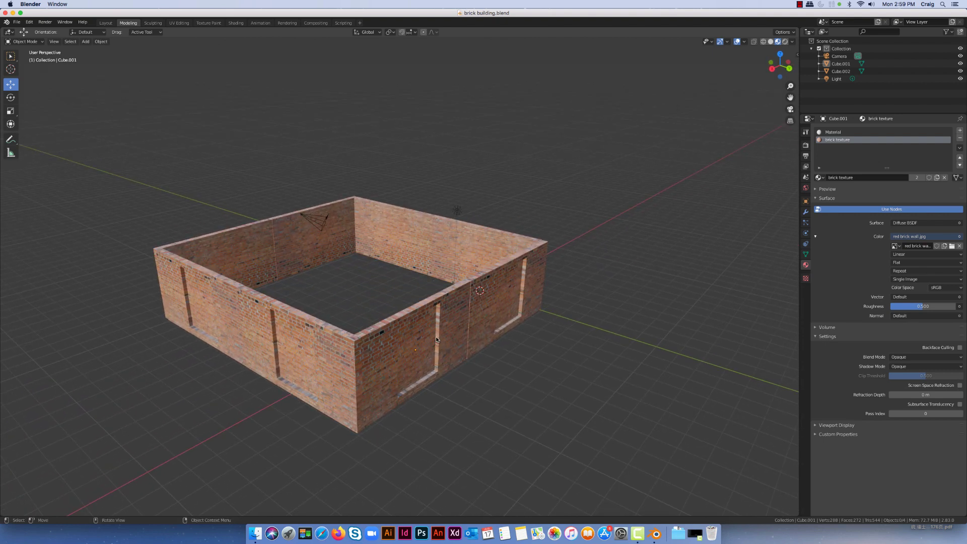
pyautogui.scroll(-3, 435, 337)
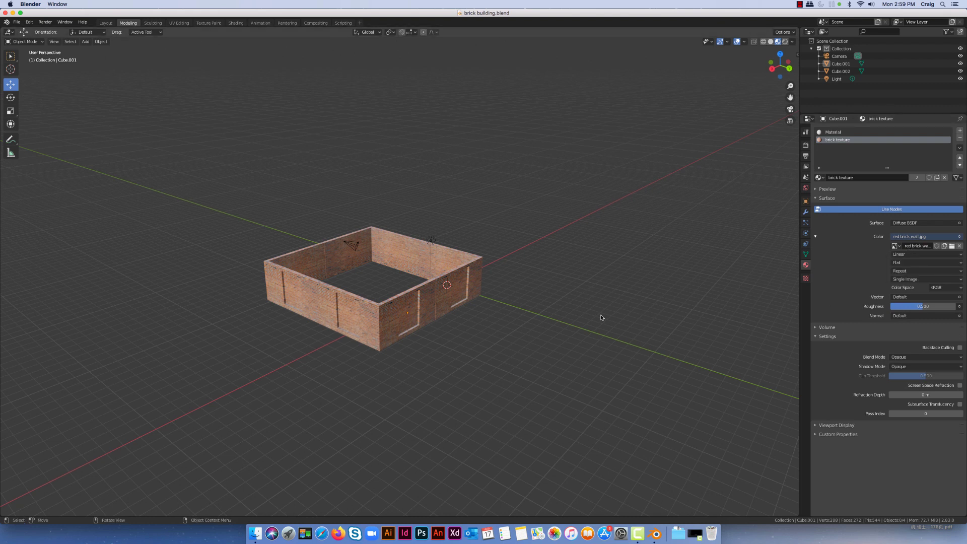
pyautogui.moveTo(465, 321); pyautogui.dragTo(452, 325, button='middle')
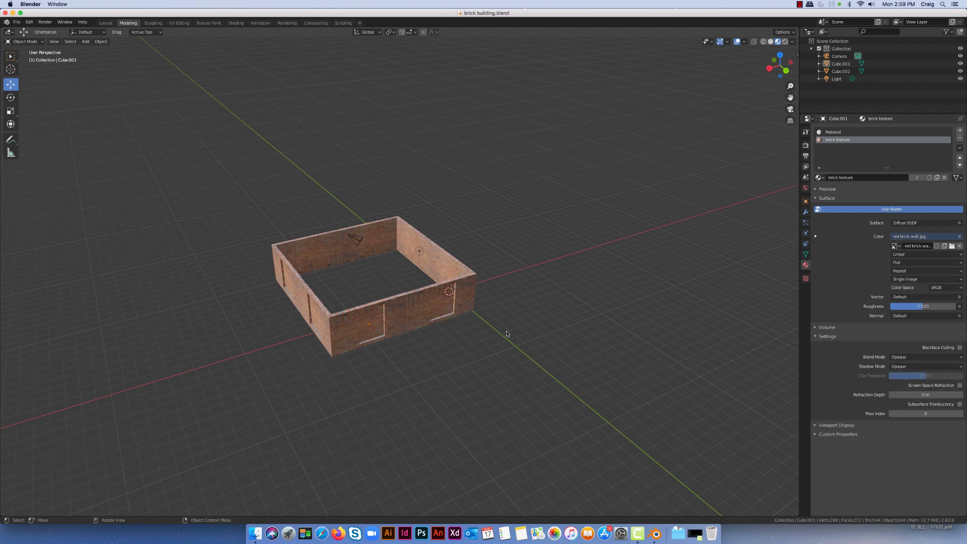
pyautogui.moveTo(459, 354); pyautogui.dragTo(464, 347, button='middle')
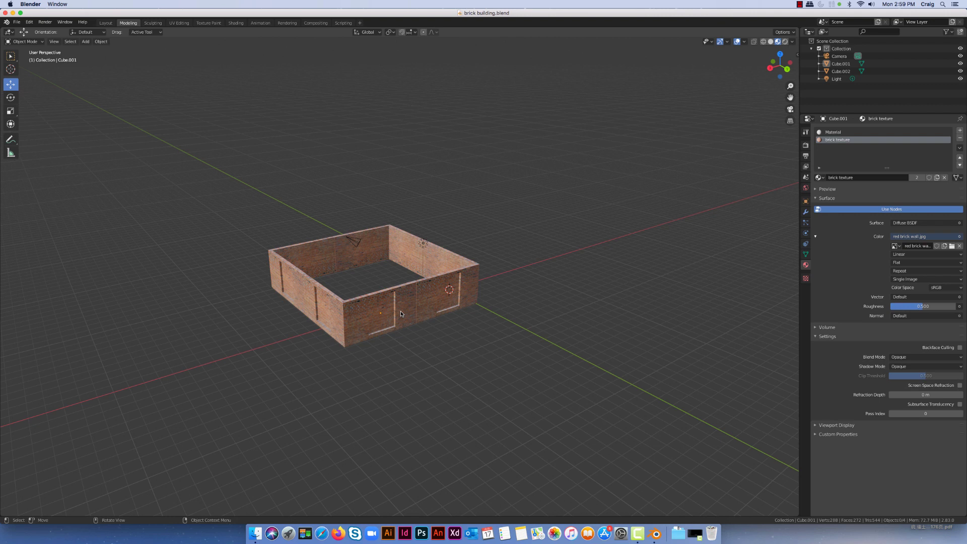
# - Switch to Finder and copy brick building.blend from the Blender Models folder
pyautogui.click(256, 530)
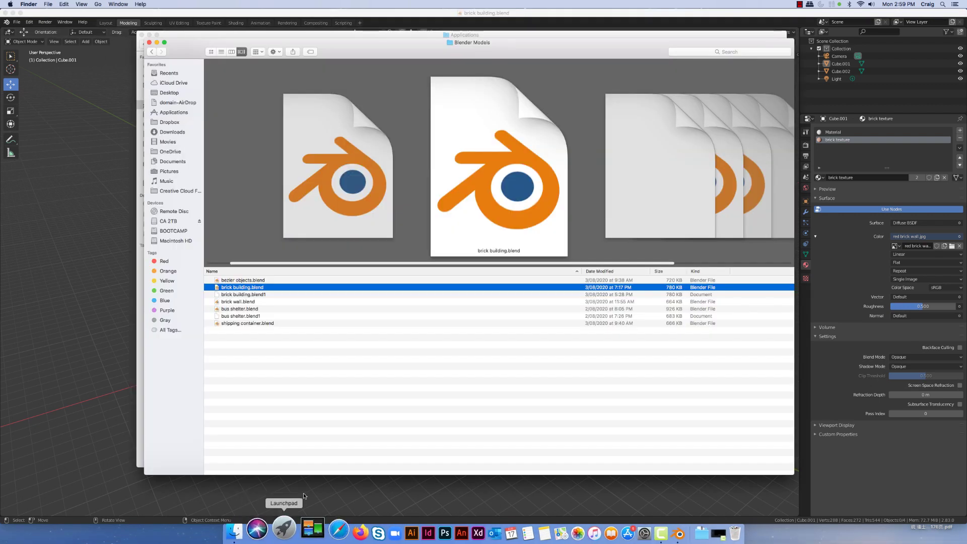
pyautogui.click(359, 368)
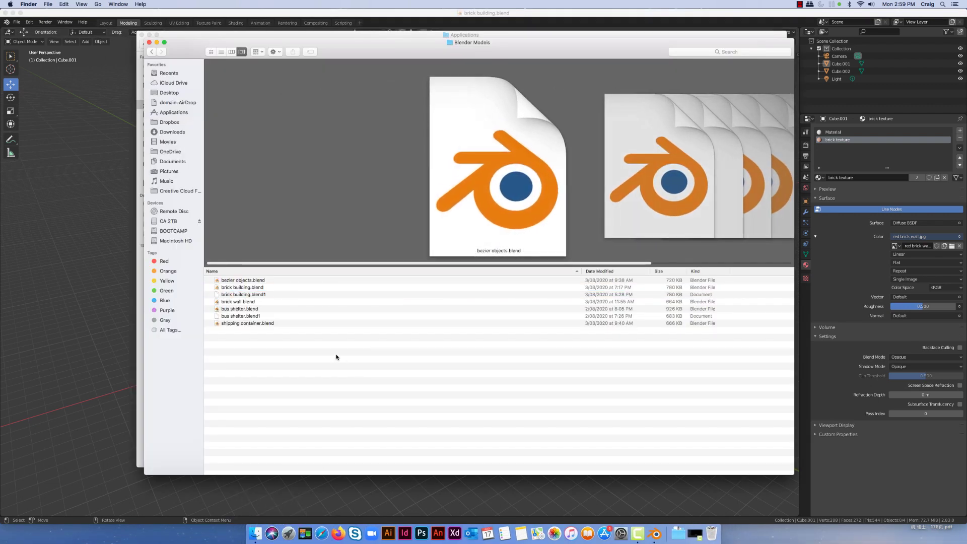
pyautogui.click(251, 288)
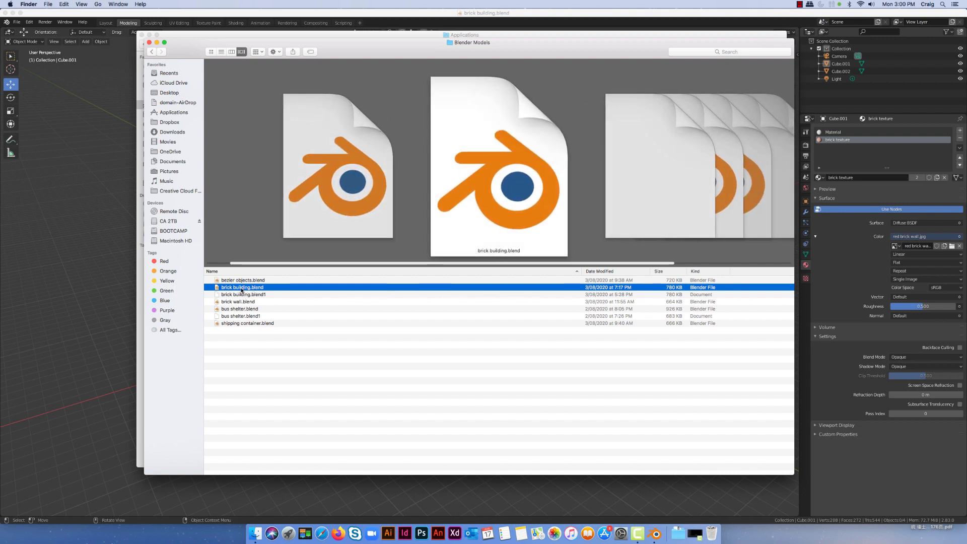
pyautogui.rightClick(242, 290)
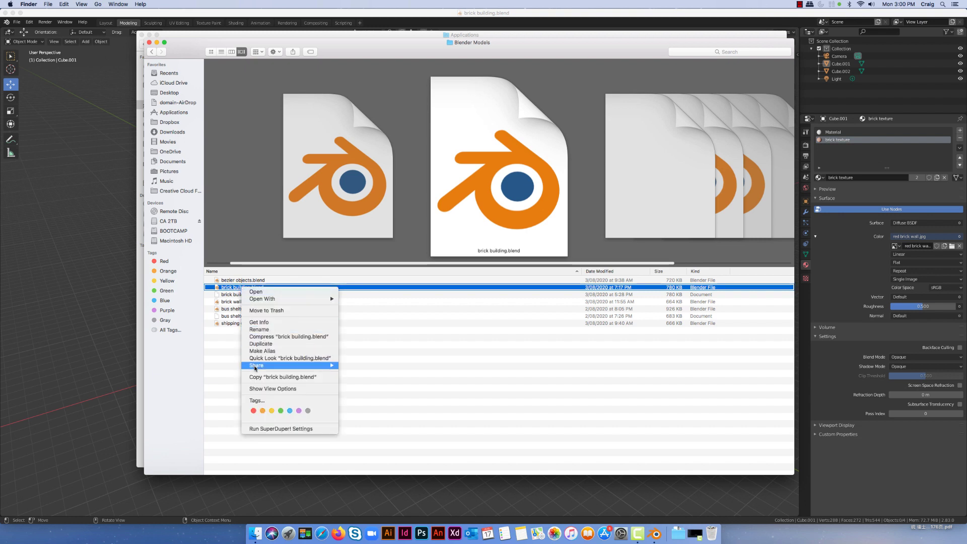
pyautogui.click(267, 376)
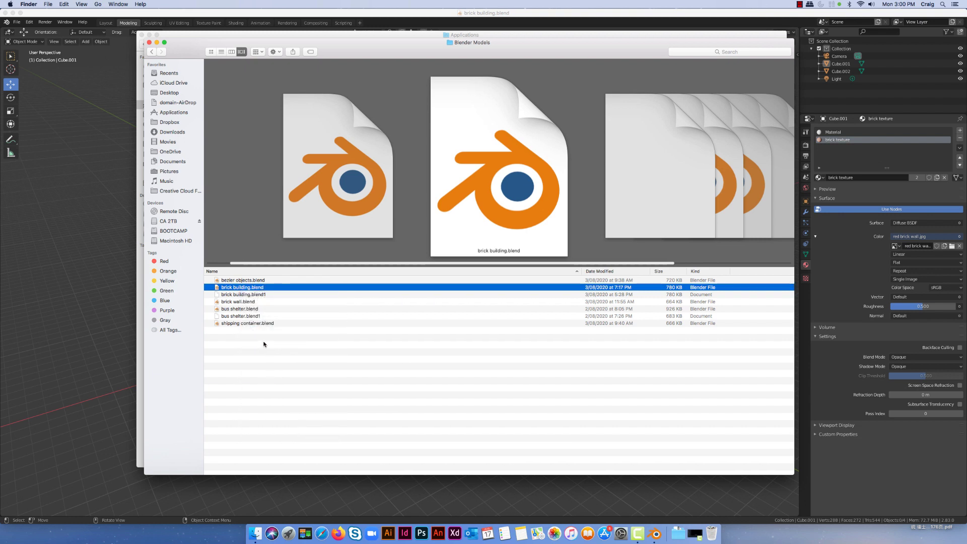
# - Create a new folder named Building 1 inside the Digital Studio 2 folder
pyautogui.click(151, 52)
pyautogui.click(263, 352)
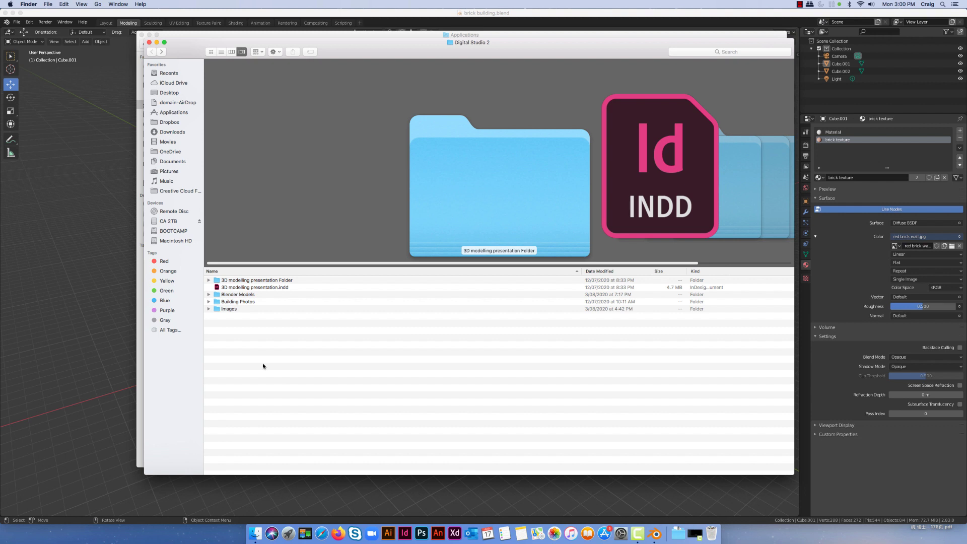
pyautogui.click(275, 52)
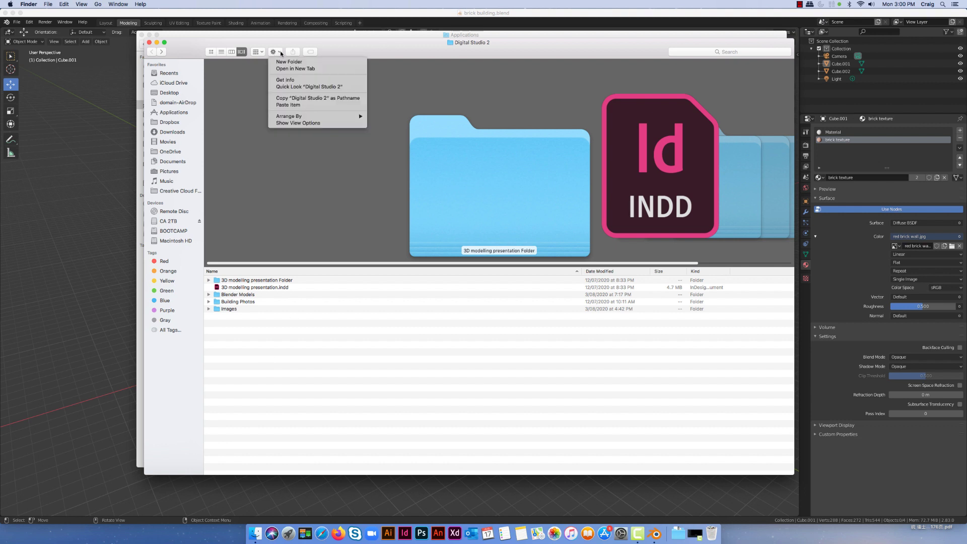
pyautogui.click(280, 61)
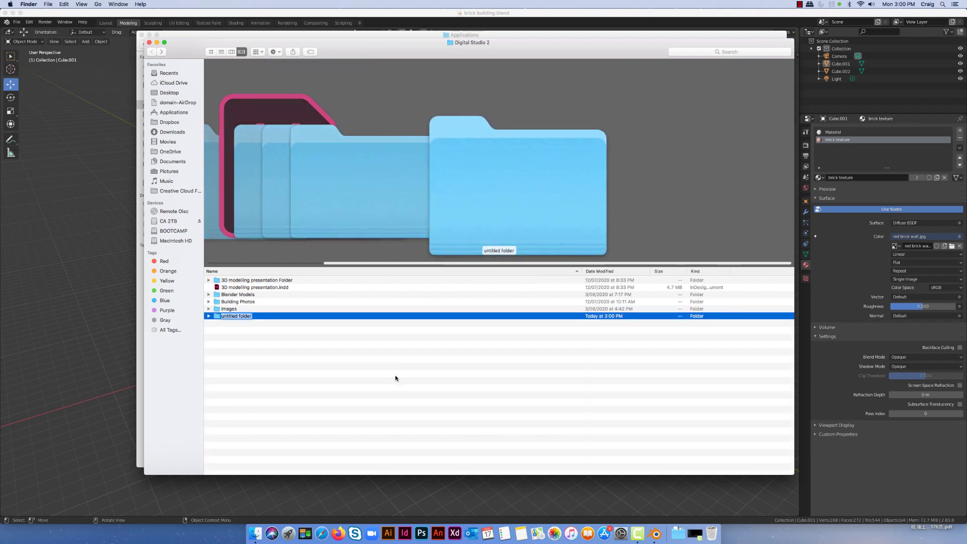
pyautogui.write('Buyilding')
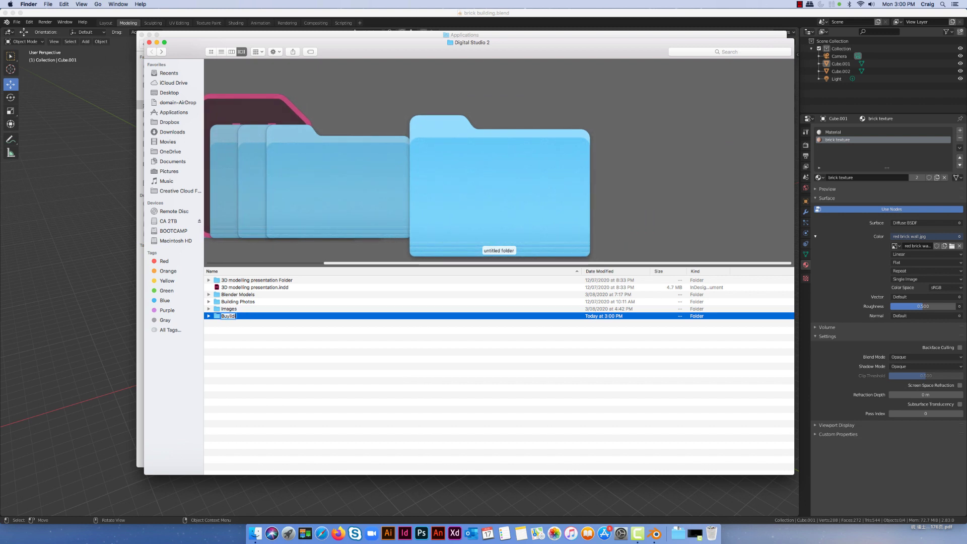
pyautogui.write(' 1')
pyautogui.click(229, 316)
pyautogui.press('BackSpace')
pyautogui.press('Return')
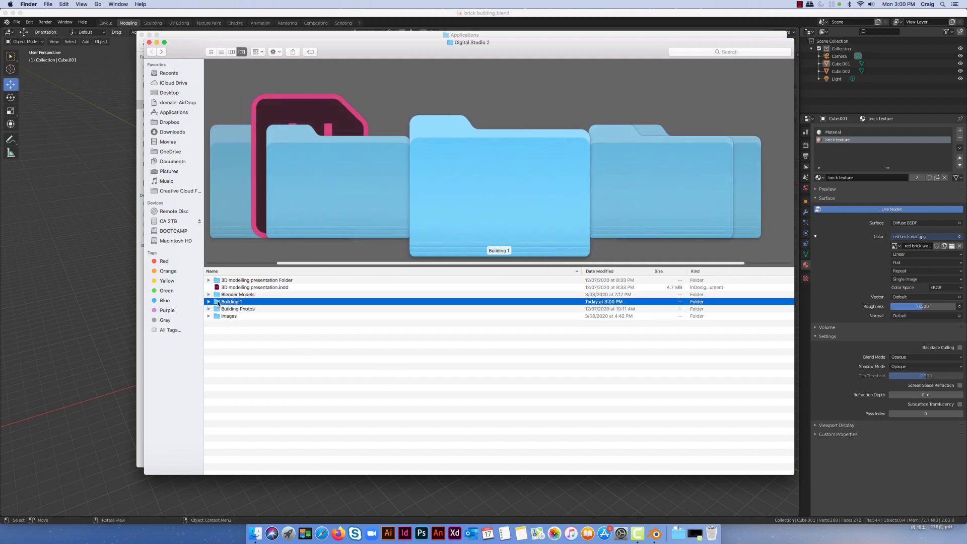
# - Paste the copied brick building.blend into the Building 1 folder
pyautogui.doubleClick(217, 302)
pyautogui.rightClick(253, 298)
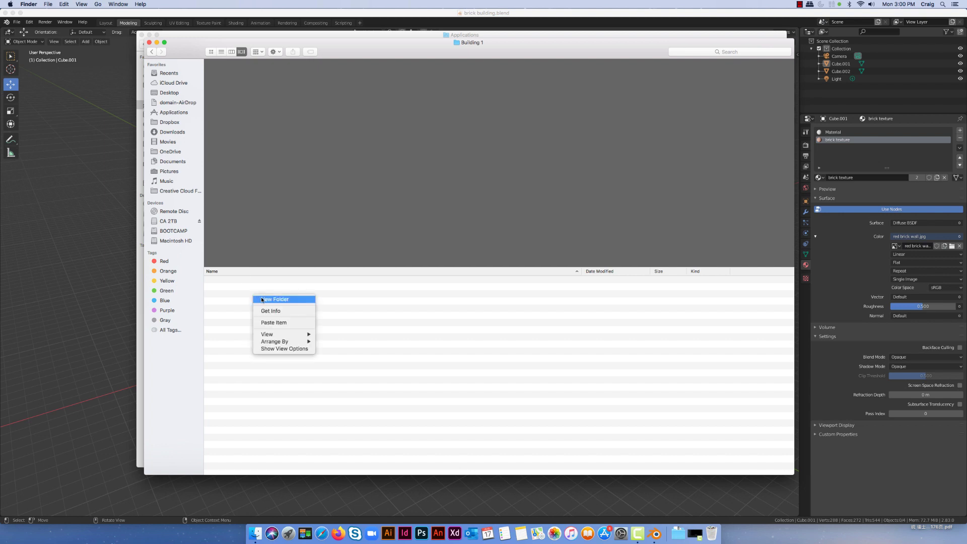
pyautogui.click(264, 322)
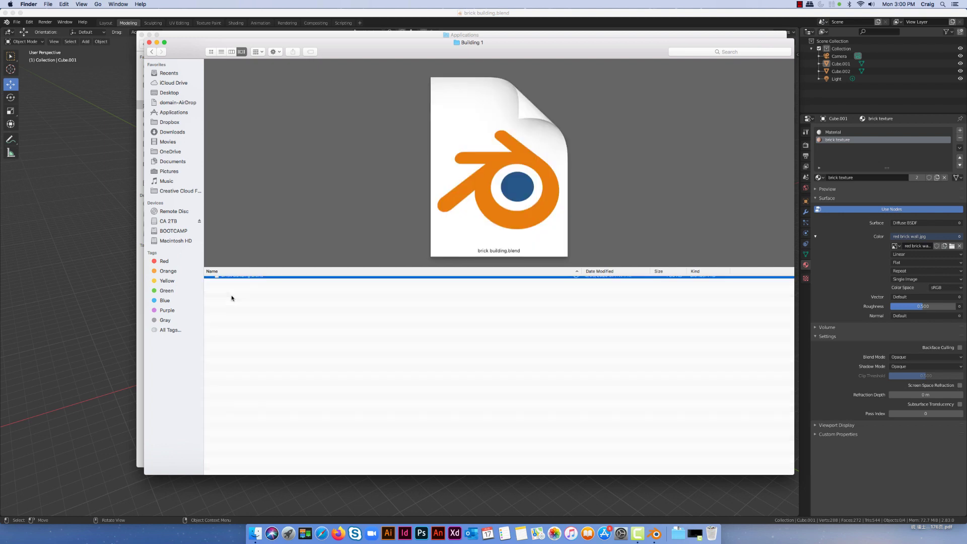
pyautogui.click(254, 307)
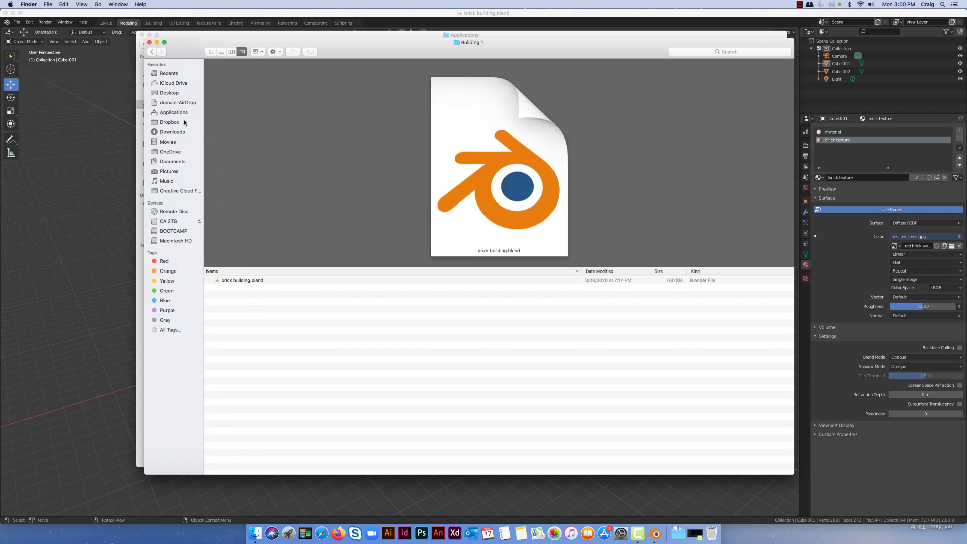
# - Create a subfolder named images inside the Building 1 folder
pyautogui.rightClick(250, 301)
pyautogui.click(261, 301)
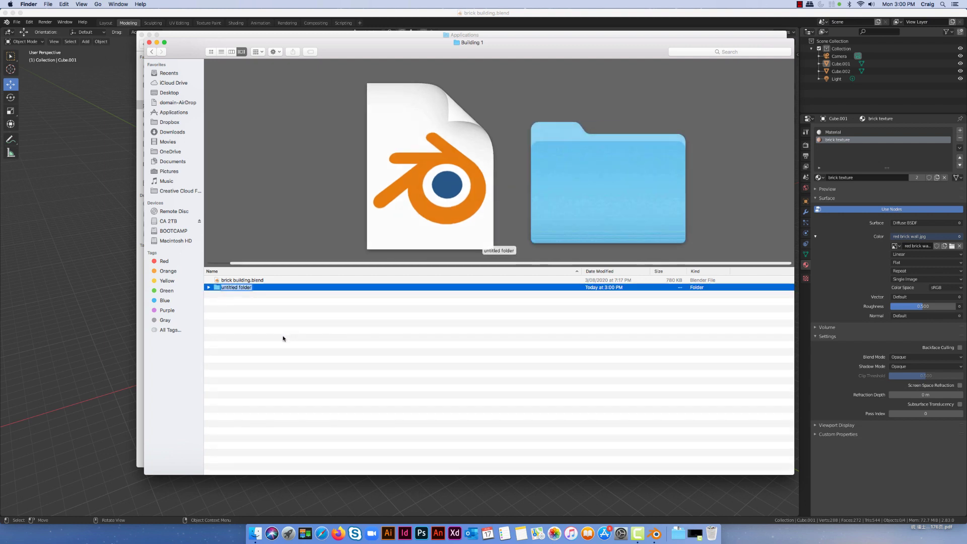
pyautogui.write('images')
pyautogui.press('Return')
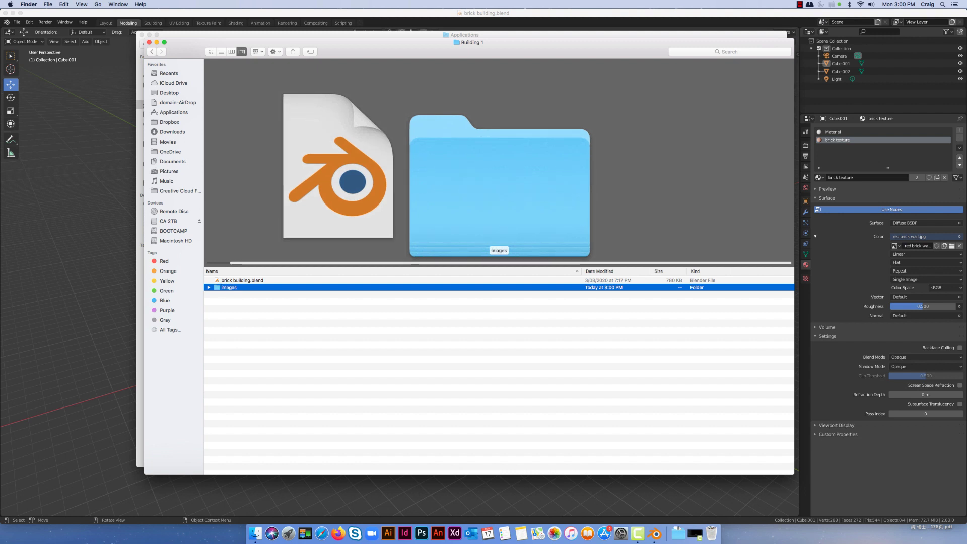
# - Select red brick wall.jpg in the building textures folder inside Digital Studio 2's Images folder
pyautogui.click(151, 51)
pyautogui.doubleClick(219, 316)
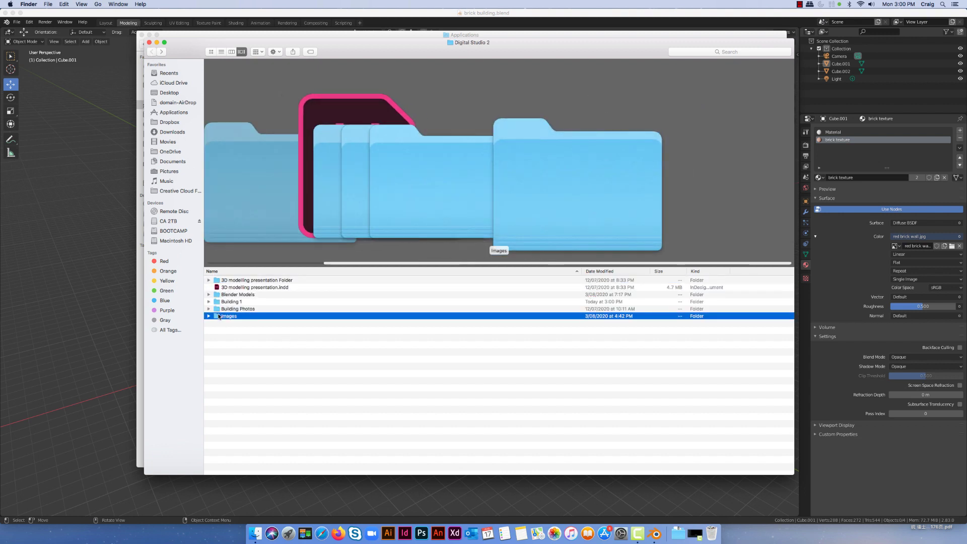
pyautogui.click(219, 295)
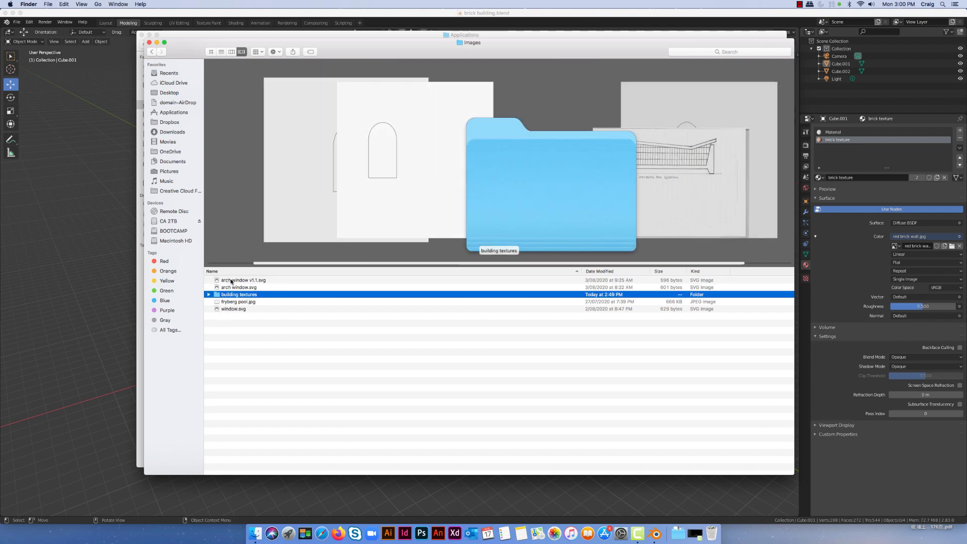
pyautogui.doubleClick(220, 294)
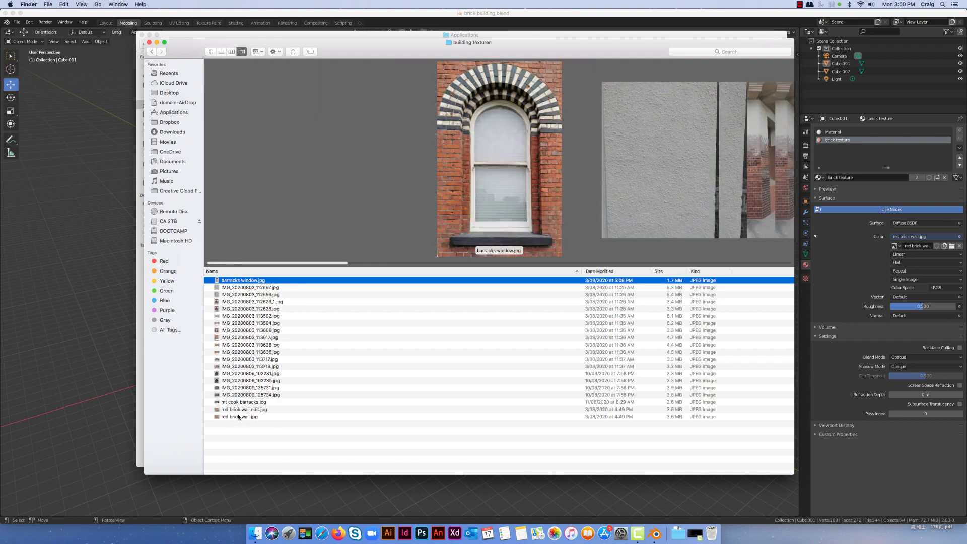
pyautogui.click(240, 417)
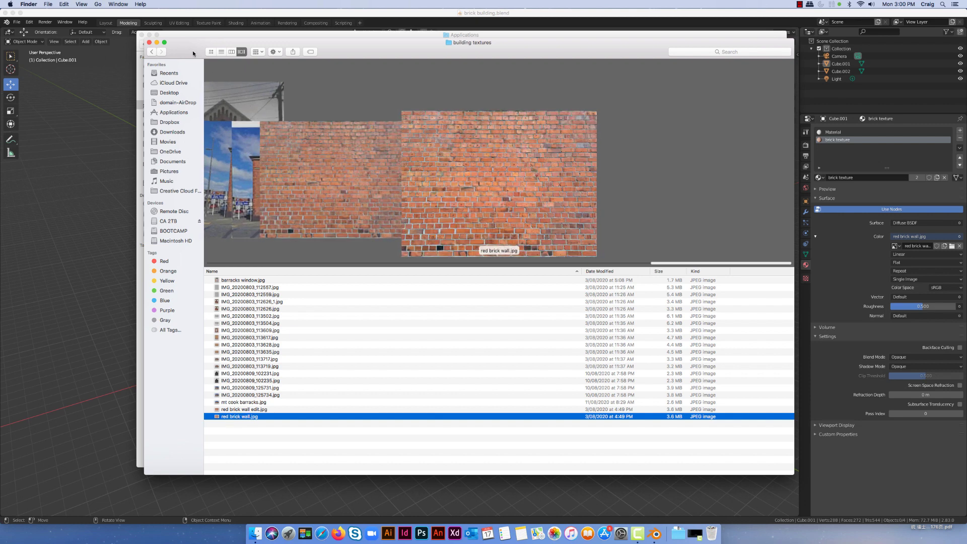
# - Move red brick wall.jpg from the building textures folder into the images subfolder of Building 1 in Digital Studio 2 on the Desktop
pyautogui.moveTo(192, 50); pyautogui.dragTo(383, 59)
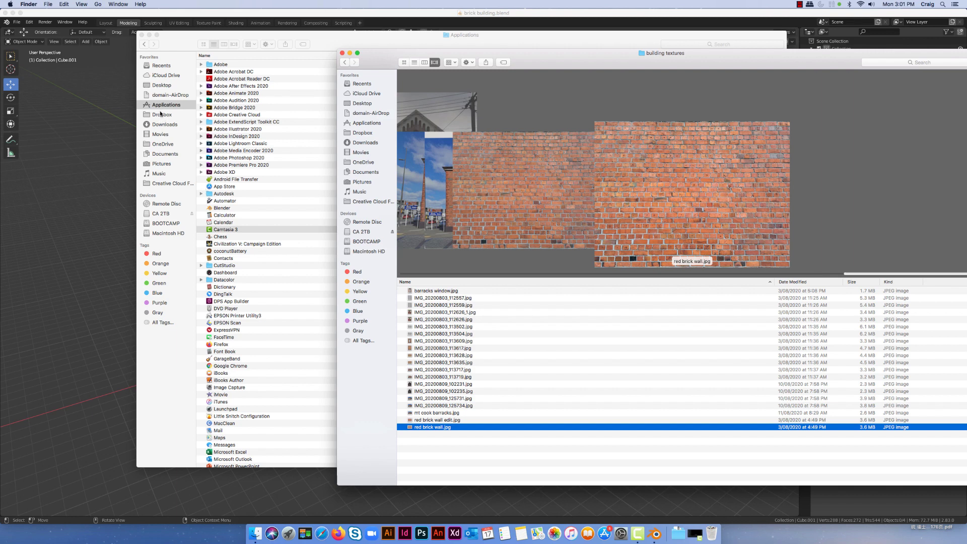
pyautogui.click(161, 89)
pyautogui.click(165, 89)
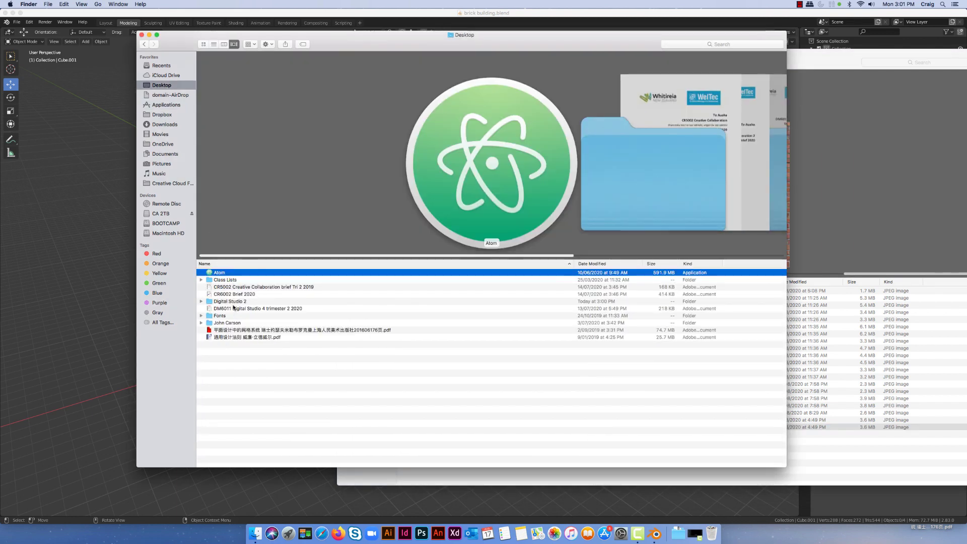
pyautogui.doubleClick(226, 301)
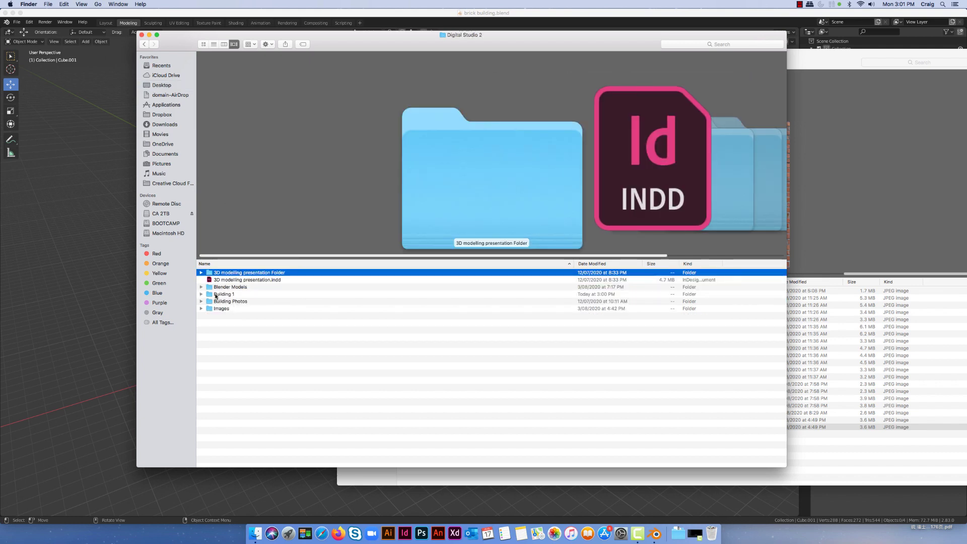
pyautogui.doubleClick(215, 295)
pyautogui.click(211, 280)
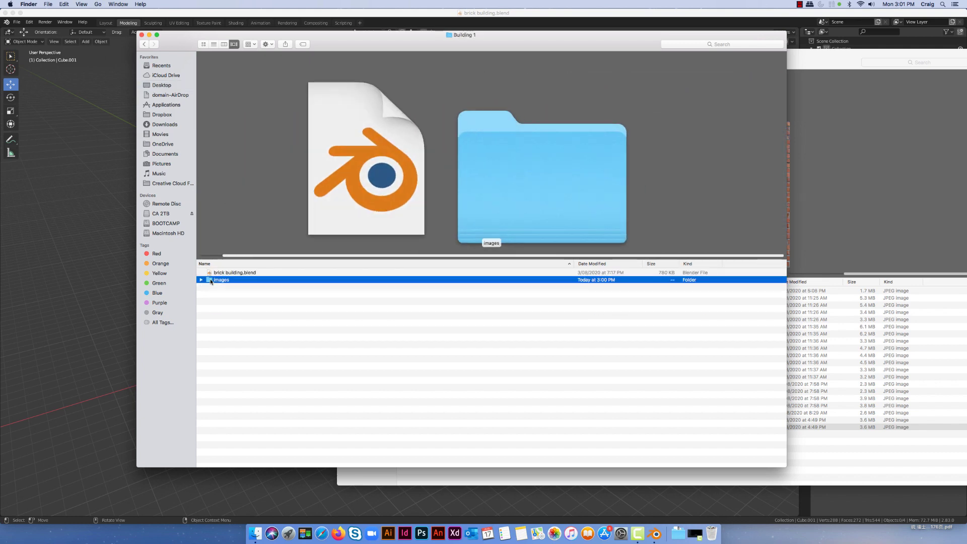
pyautogui.doubleClick(211, 280)
pyautogui.click(826, 458)
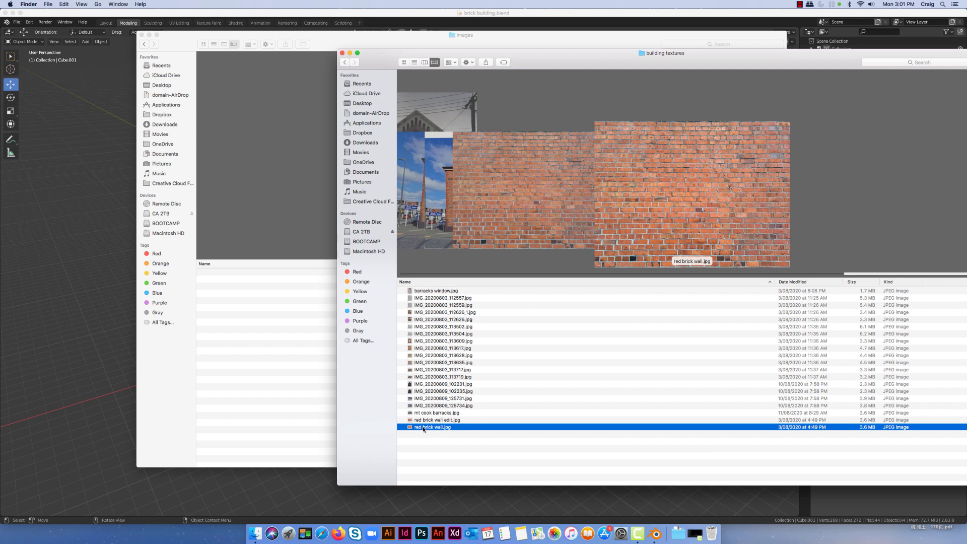
pyautogui.moveTo(409, 429); pyautogui.dragTo(228, 309)
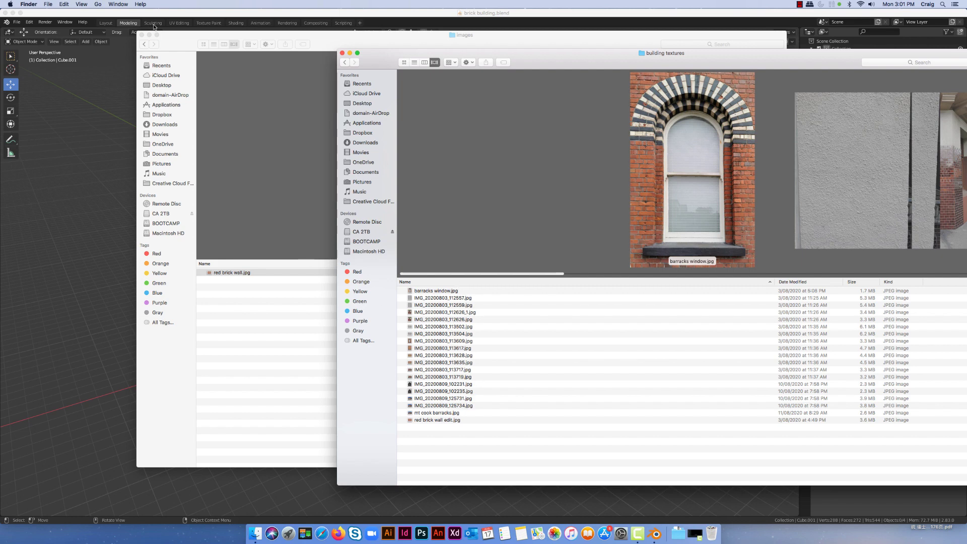
# - Switch to Blender and quit it
pyautogui.click(186, 45)
pyautogui.press('super+h')
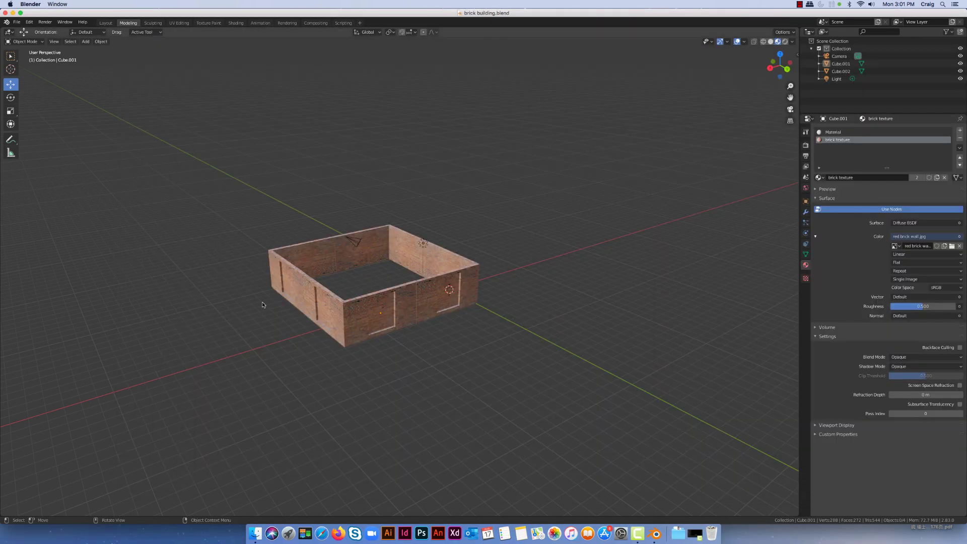
pyautogui.moveTo(578, 321); pyautogui.dragTo(527, 322, button='middle')
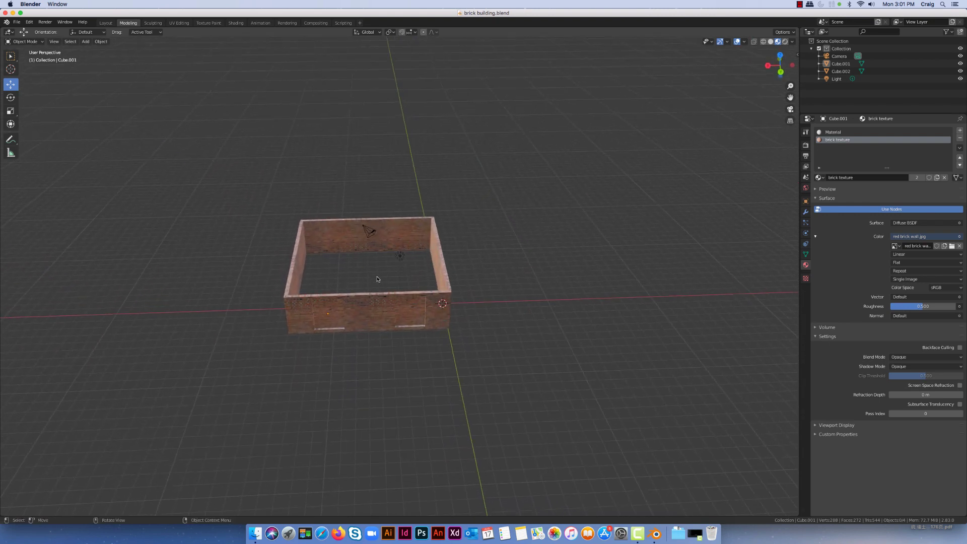
pyautogui.click(31, 4)
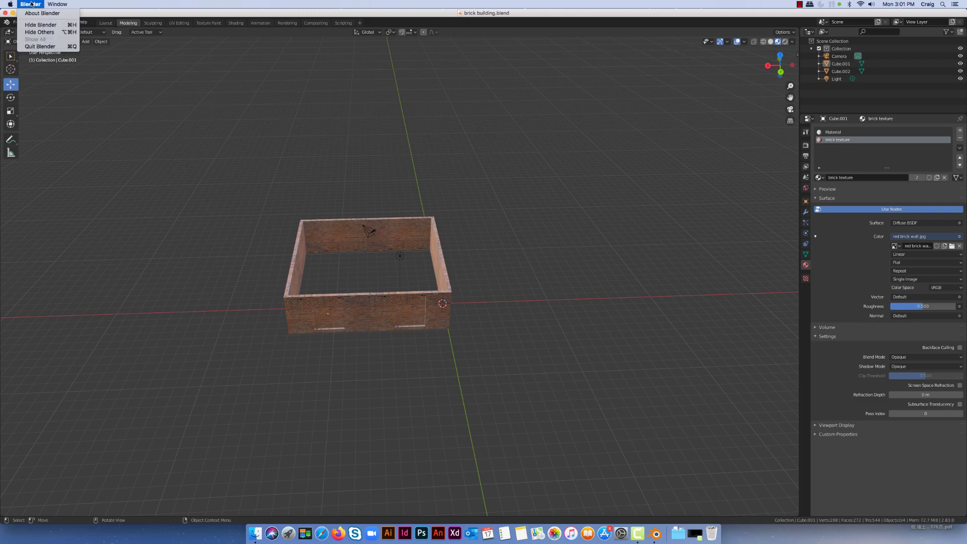
pyautogui.click(36, 46)
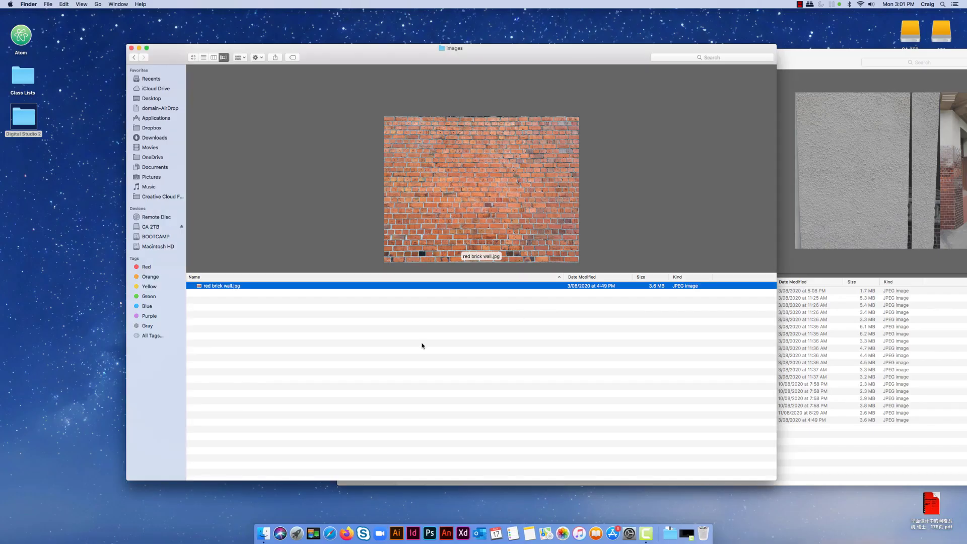
# - Open the brick building.blend copy in the Building 1 folder with Blender and inspect the walls
pyautogui.click(135, 58)
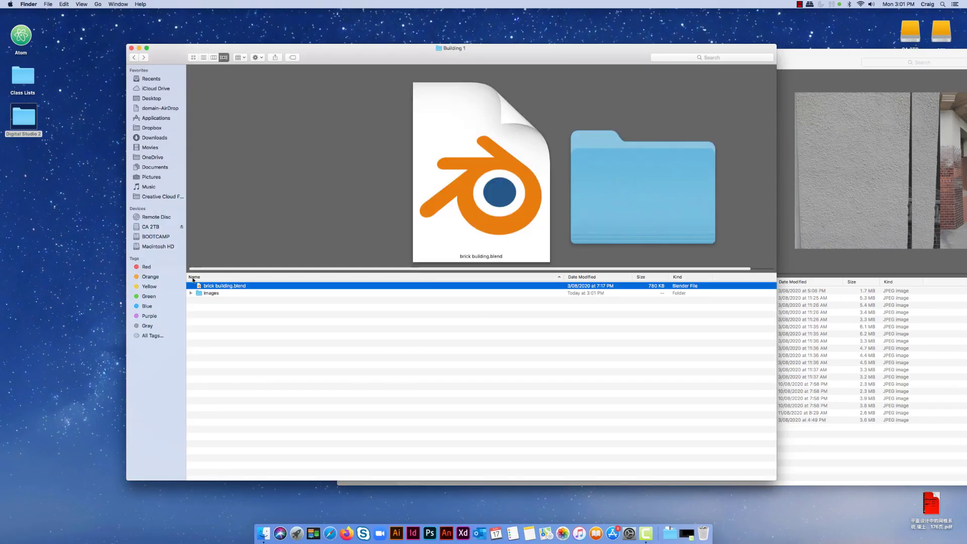
pyautogui.click(251, 335)
pyautogui.click(204, 287)
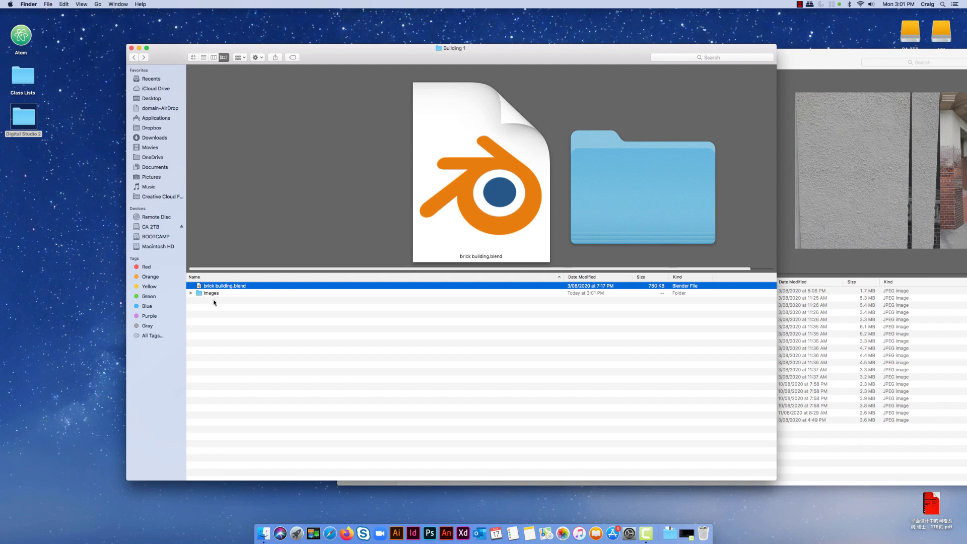
pyautogui.doubleClick(200, 286)
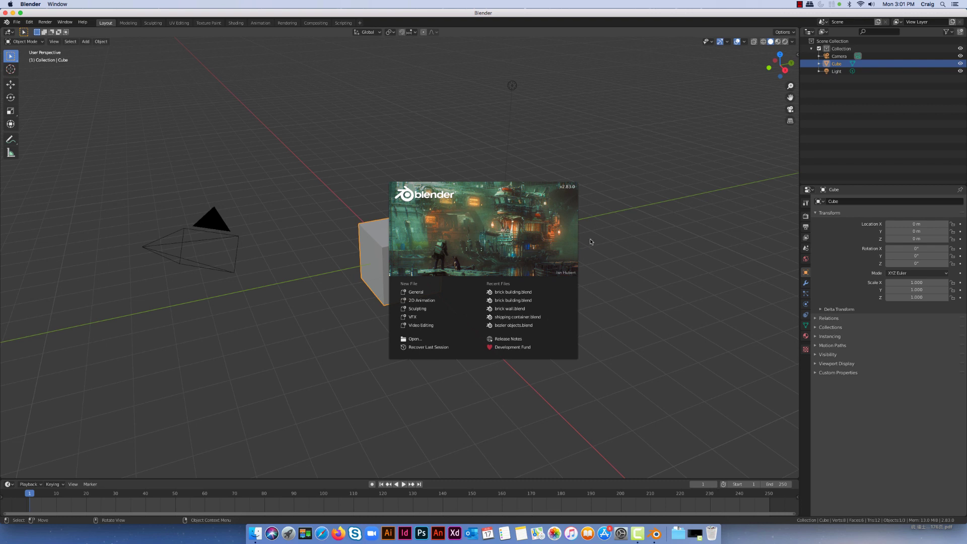
pyautogui.moveTo(546, 301); pyautogui.dragTo(539, 302, button='middle')
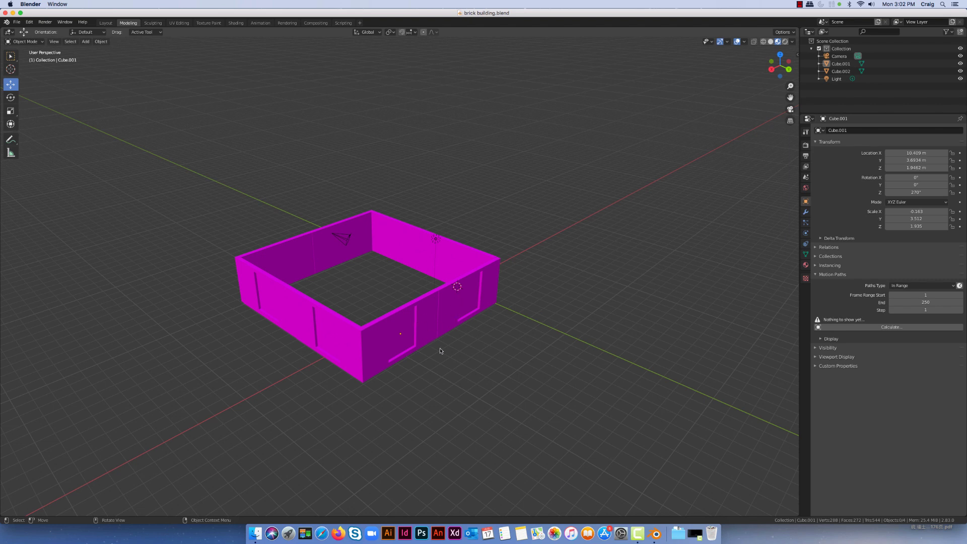
pyautogui.moveTo(440, 350)
pyautogui.mouseDown(button='middle')
pyautogui.moveTo(485, 345)
pyautogui.moveTo(473, 322)
pyautogui.moveTo(438, 339)
pyautogui.moveTo(446, 348)
pyautogui.moveTo(438, 339)
pyautogui.mouseUp(button='middle')
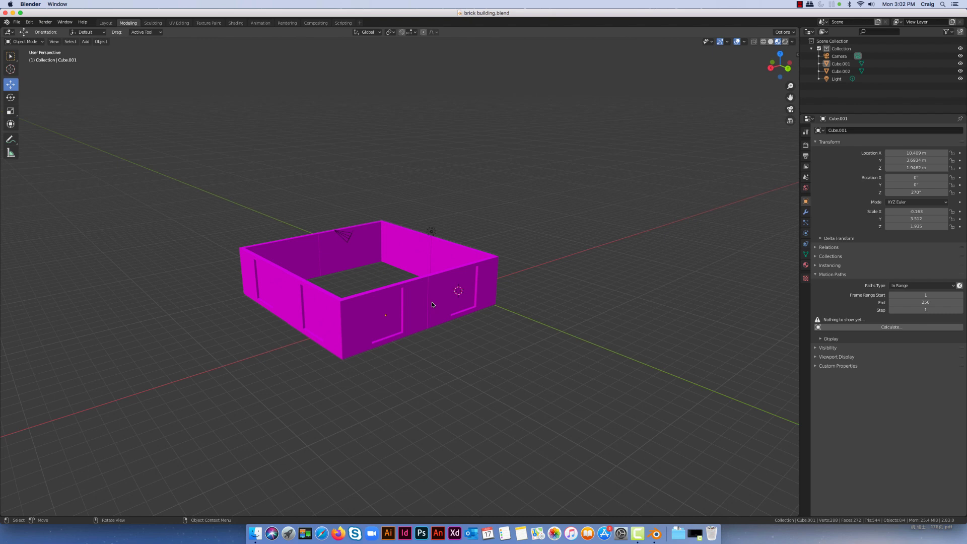
# - In Finder, check the Building 1 images folder and the original building textures folder for red brick wall.jpg
pyautogui.click(255, 532)
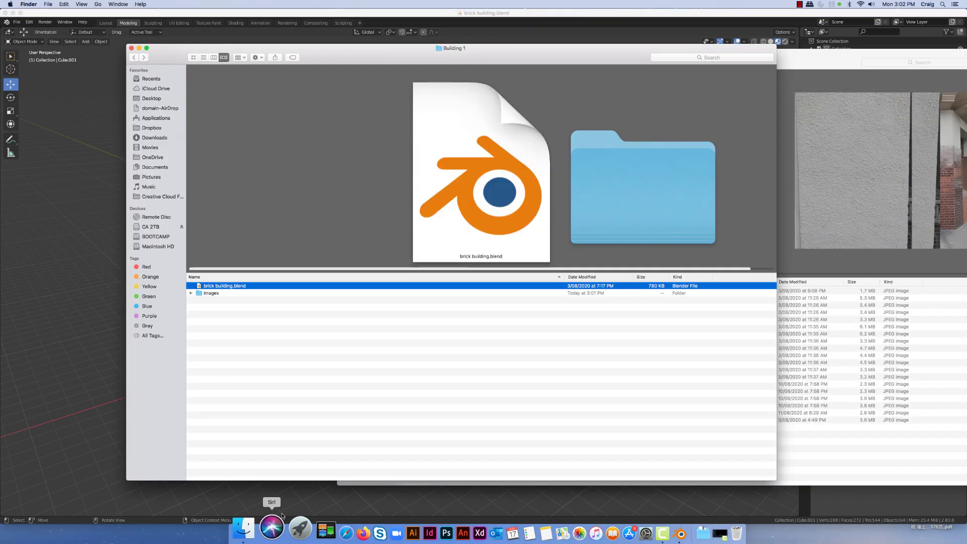
pyautogui.doubleClick(207, 294)
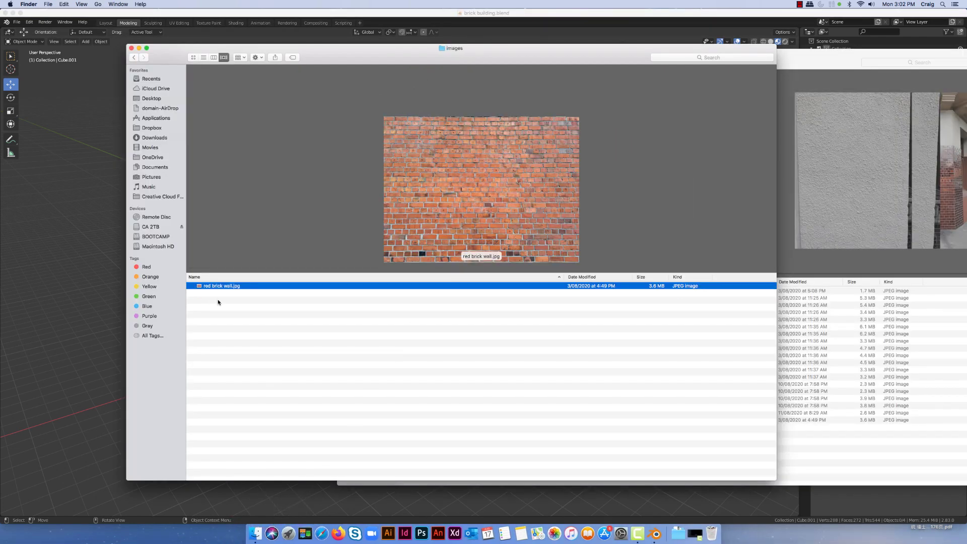
pyautogui.click(133, 56)
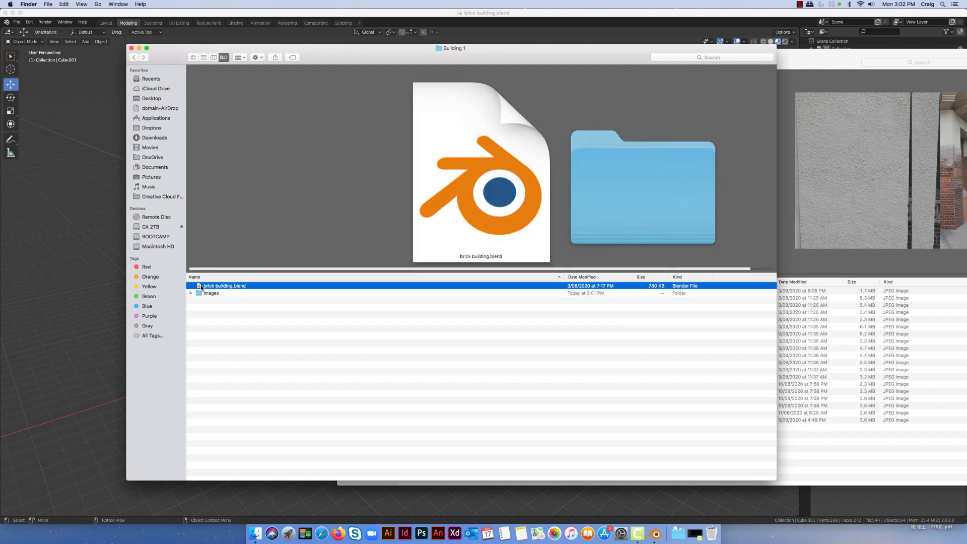
pyautogui.click(134, 57)
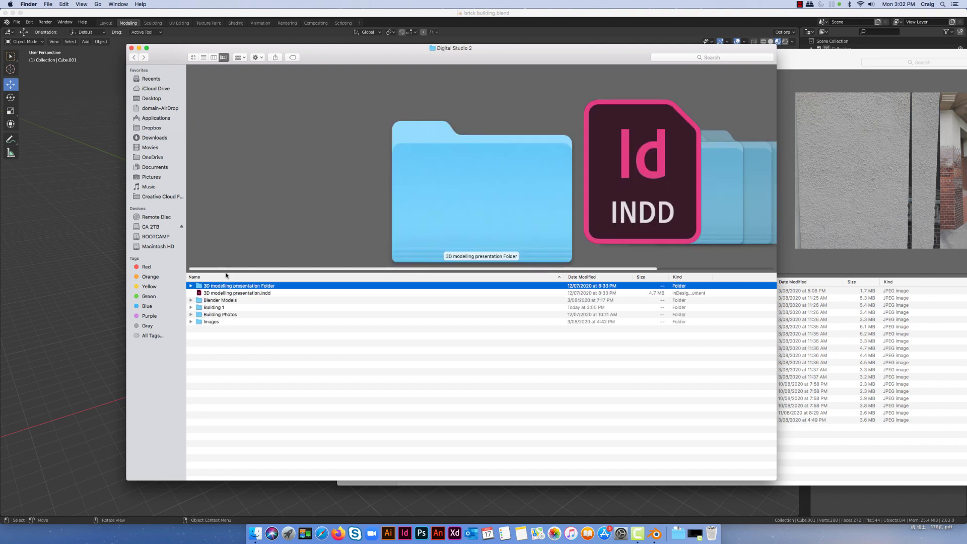
pyautogui.doubleClick(212, 323)
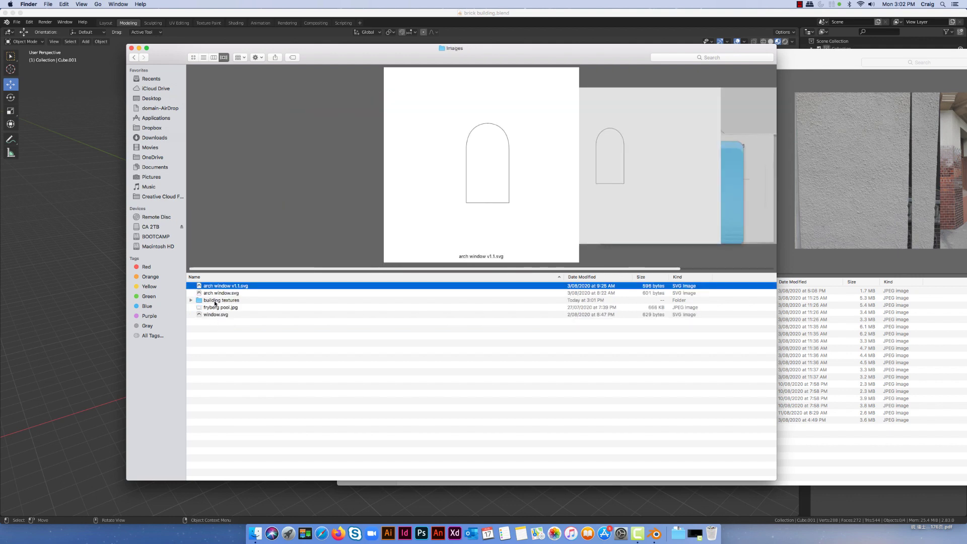
pyautogui.click(215, 301)
pyautogui.doubleClick(215, 301)
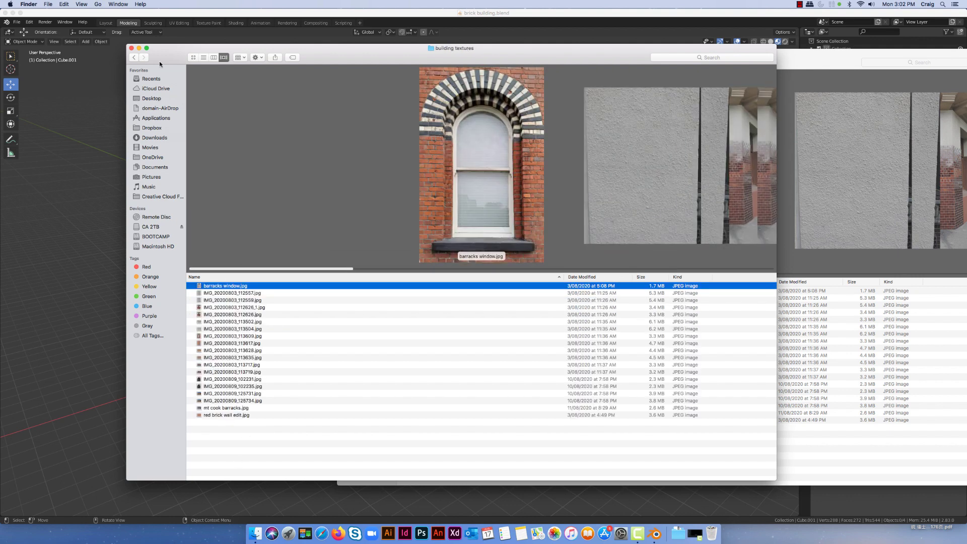
pyautogui.click(134, 57)
pyautogui.click(134, 57)
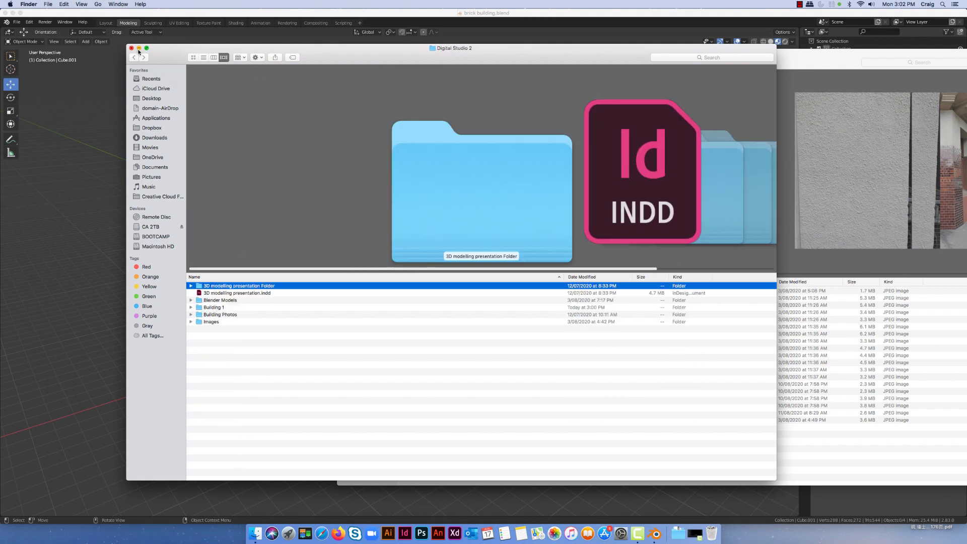
# - Minimise both Finder windows to return to the building model in Blender
pyautogui.click(139, 47)
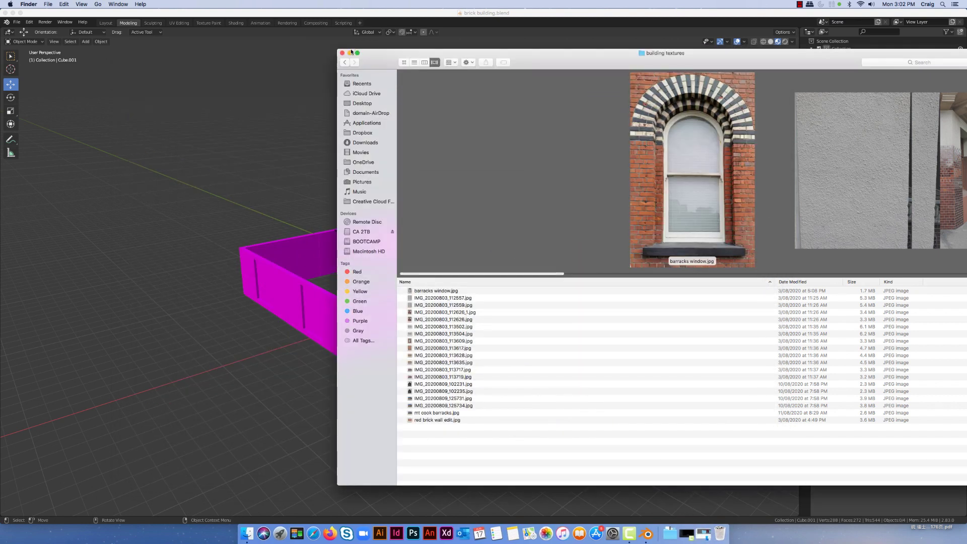
pyautogui.click(350, 52)
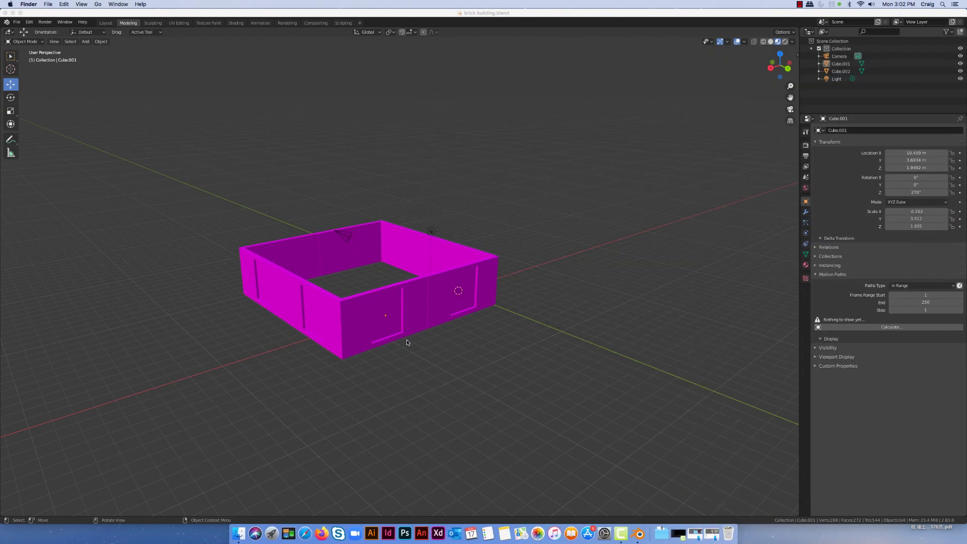
pyautogui.moveTo(418, 349); pyautogui.dragTo(418, 349, button='middle')
# - Relink the brick texture material's colour image to red brick wall.jpg in Desktop/Digital Studio 2/Building 1/images
pyautogui.click(806, 265)
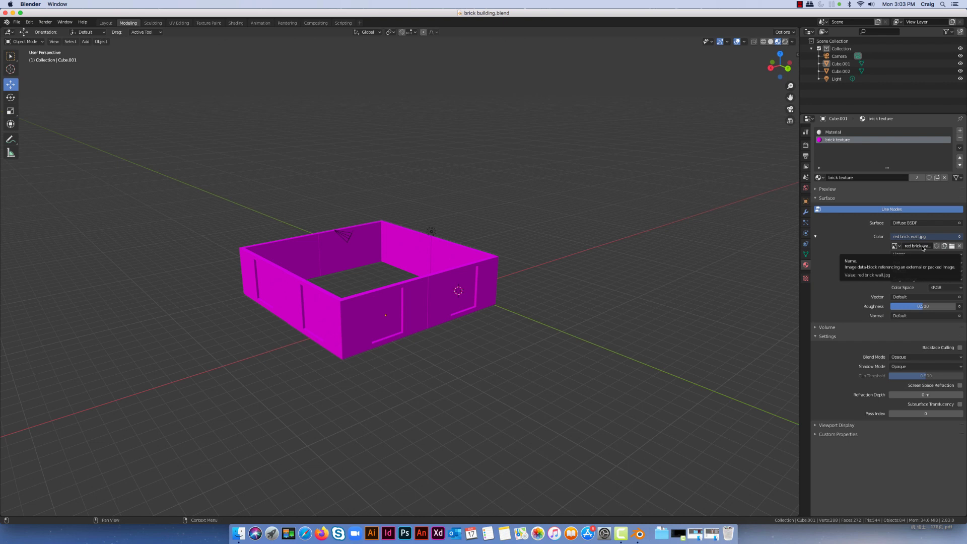
pyautogui.click(951, 246)
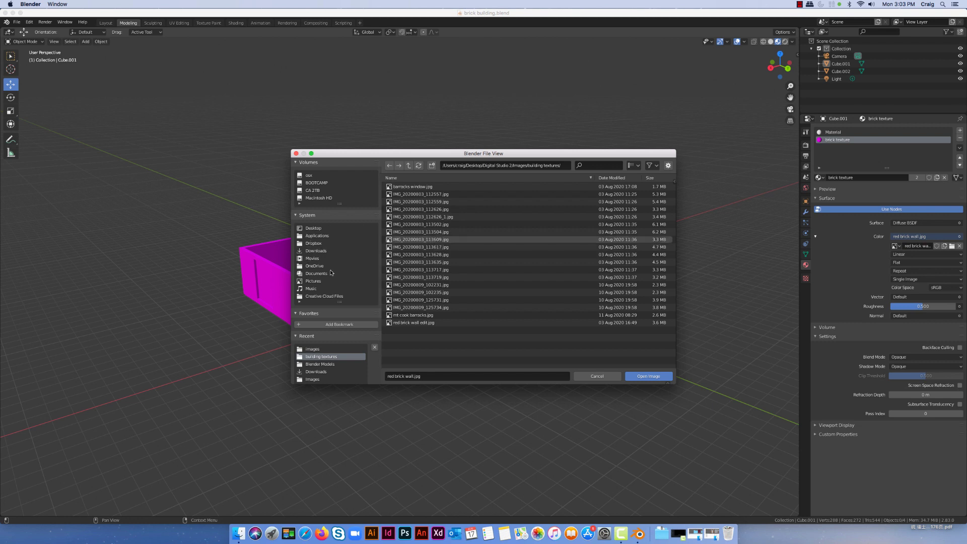
pyautogui.click(299, 228)
pyautogui.doubleClick(401, 203)
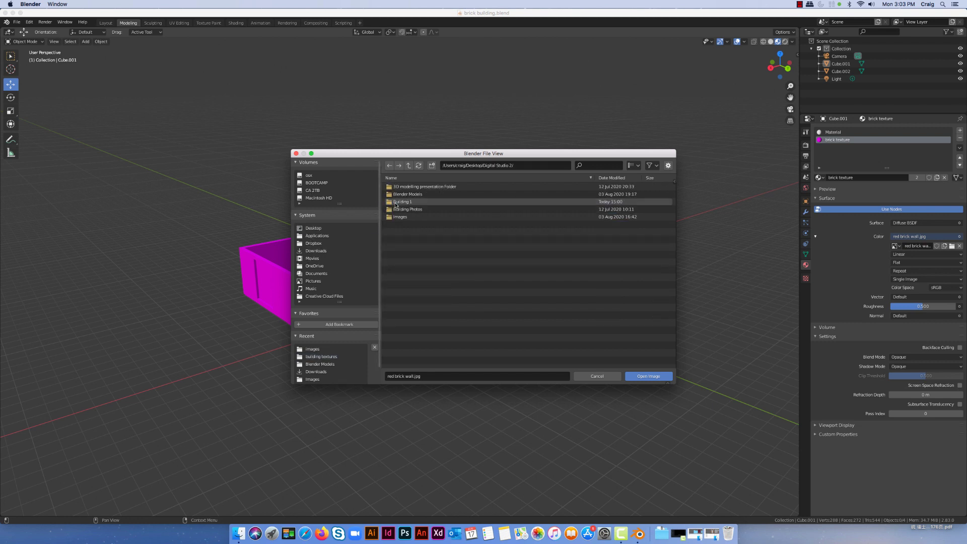
pyautogui.doubleClick(400, 202)
pyautogui.doubleClick(398, 187)
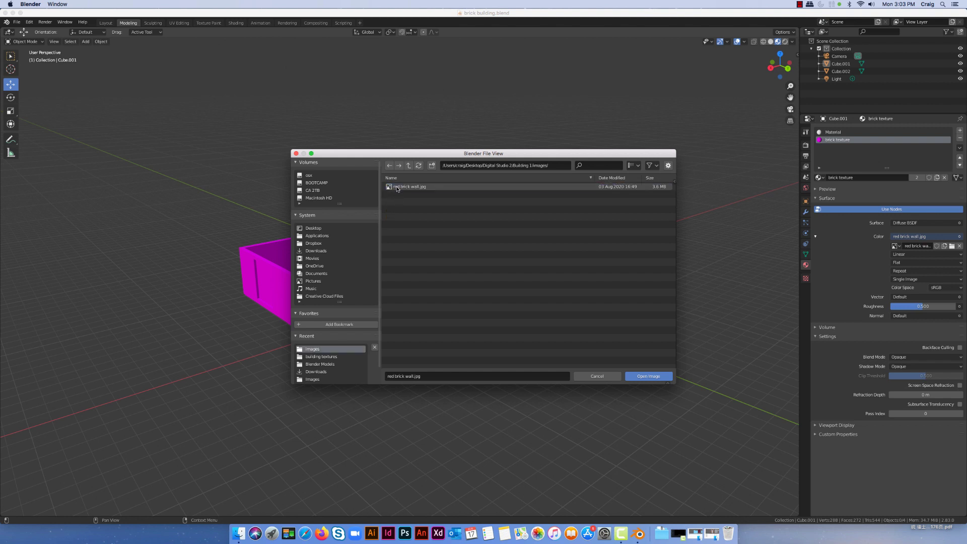
pyautogui.click(395, 188)
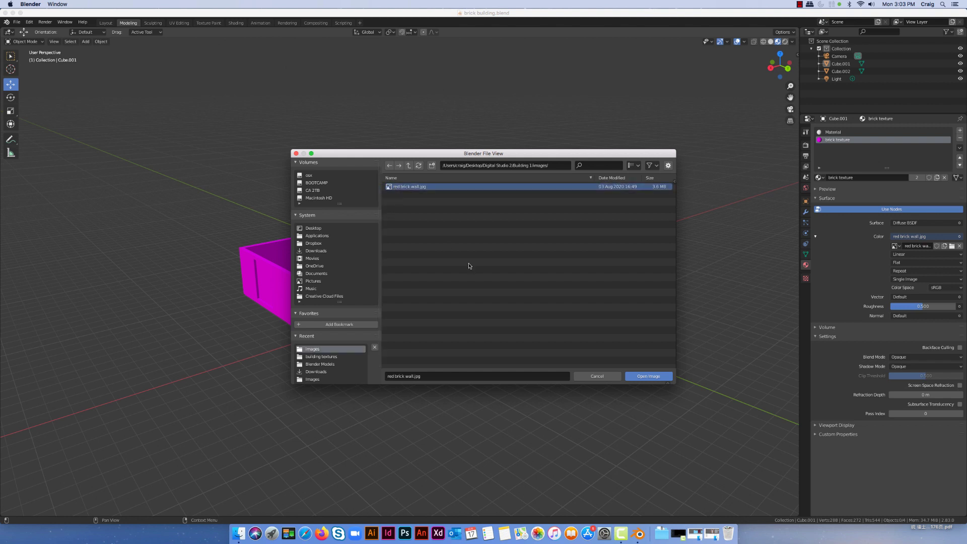
pyautogui.click(648, 376)
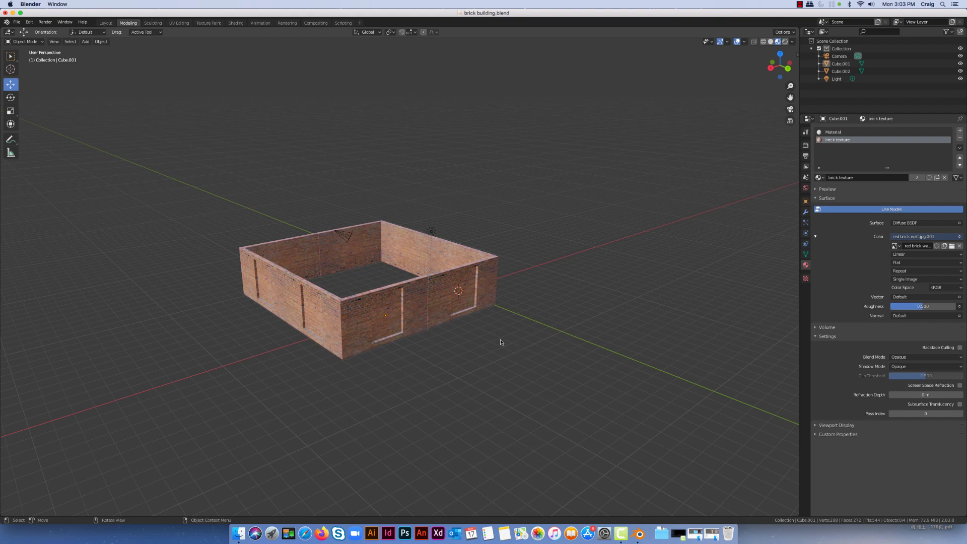
pyautogui.moveTo(500, 342)
pyautogui.mouseDown(button='middle')
pyautogui.moveTo(517, 349)
pyautogui.moveTo(491, 346)
pyautogui.moveTo(505, 334)
pyautogui.mouseUp(button='middle')
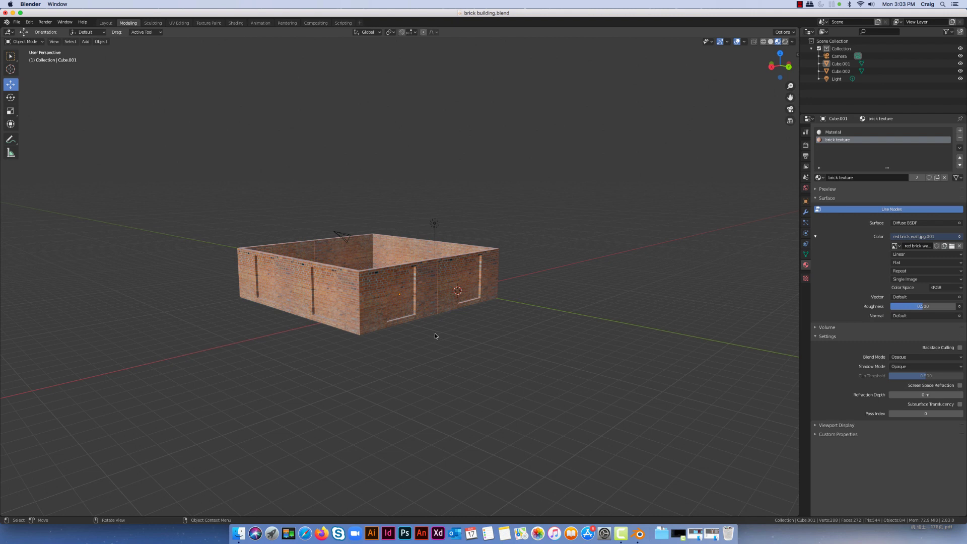
pyautogui.scroll(2, 434, 333)
pyautogui.moveTo(463, 360)
pyautogui.mouseDown(button='middle')
pyautogui.moveTo(473, 358)
pyautogui.moveTo(462, 366)
pyautogui.mouseUp(button='middle')
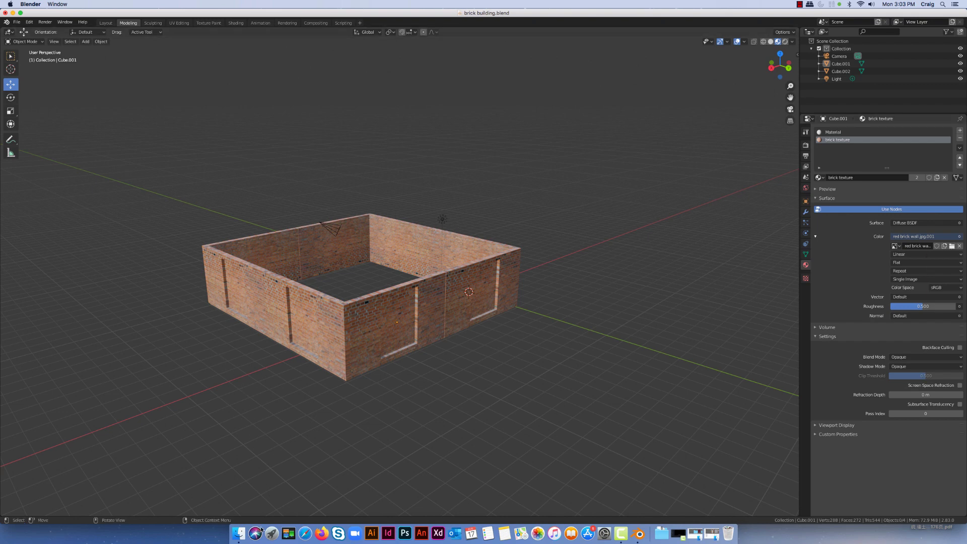
# - In Finder, review the contents of the Building 1 folder and its images subfolder
pyautogui.click(239, 533)
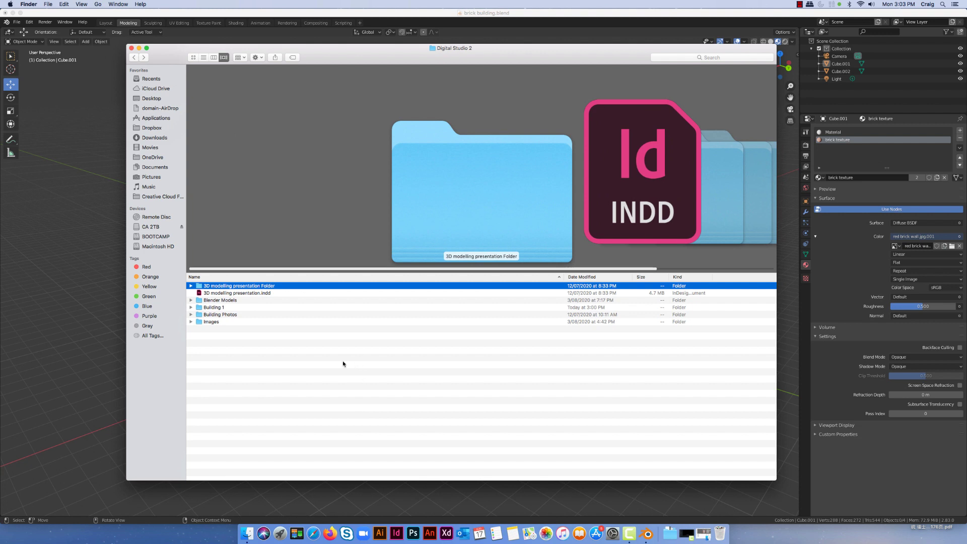
pyautogui.click(335, 371)
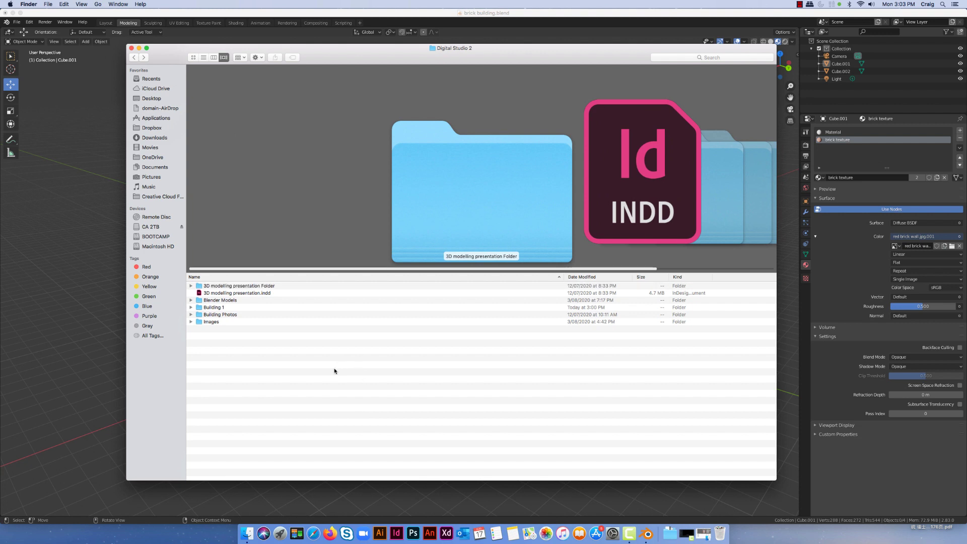
pyautogui.click(200, 308)
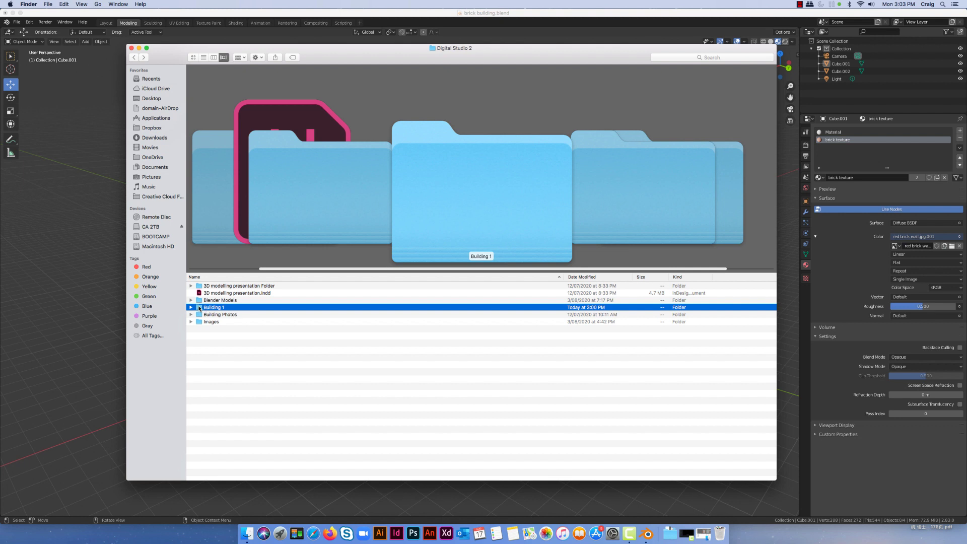
pyautogui.doubleClick(200, 308)
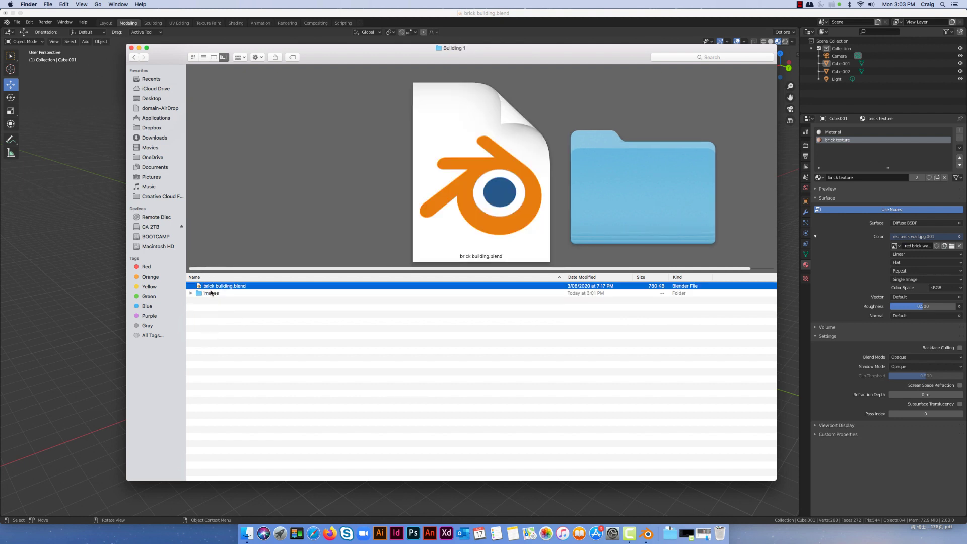
pyautogui.doubleClick(201, 293)
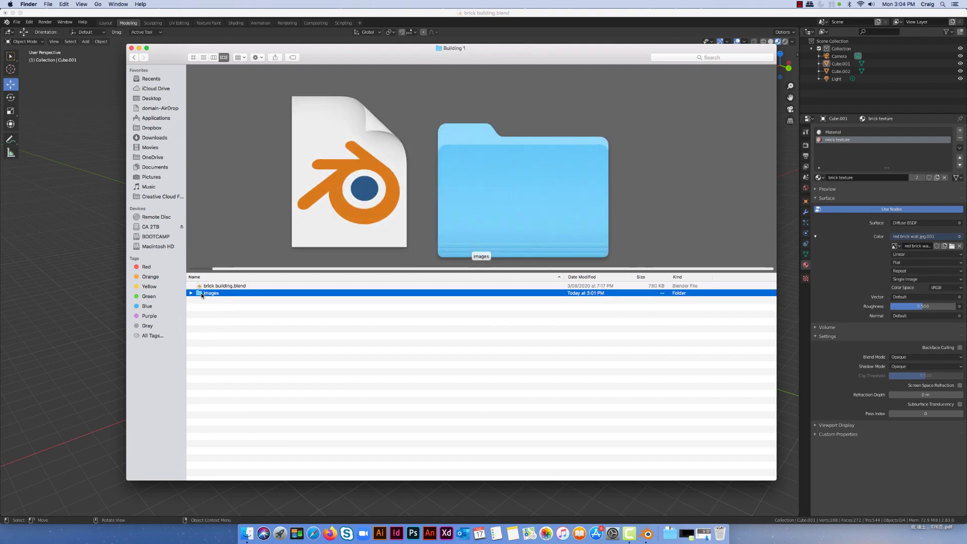
pyautogui.click(232, 327)
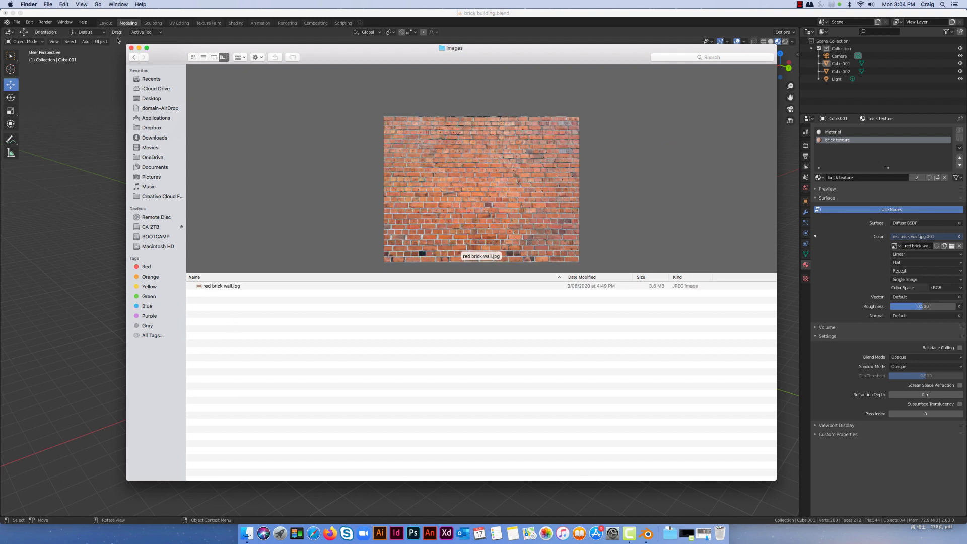
pyautogui.click(133, 57)
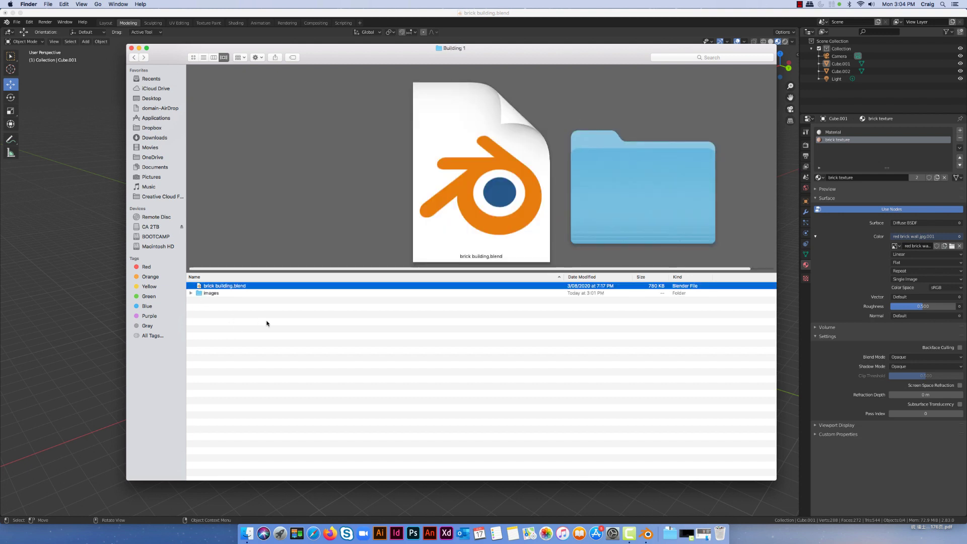